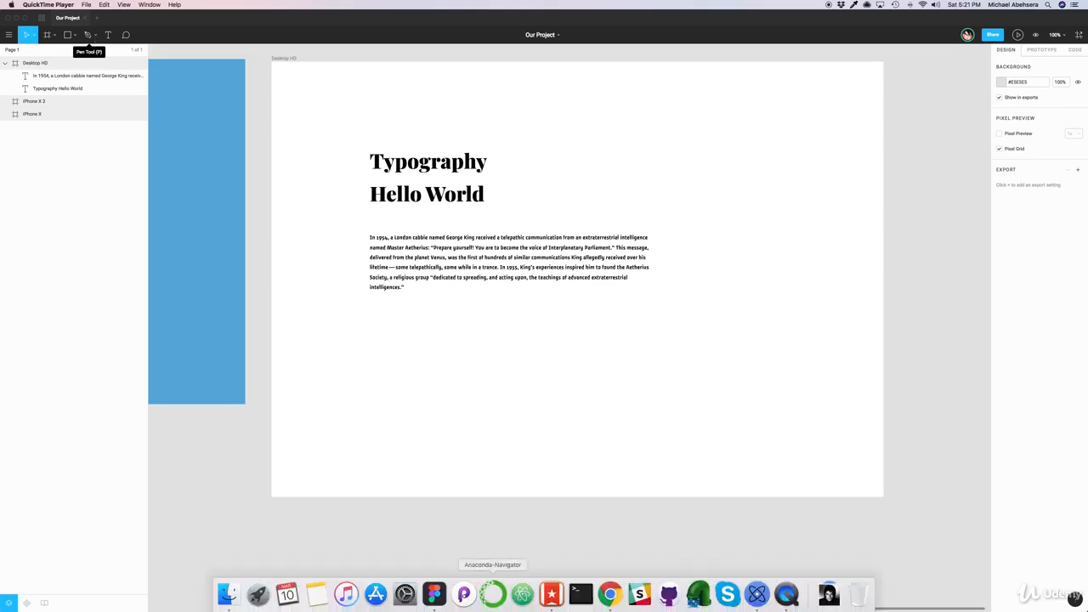
Step: Switch to Chrome, close the YouTube video tab and examine the P&Peacock shot among Dribbble's gradients results
left_click(611, 595)
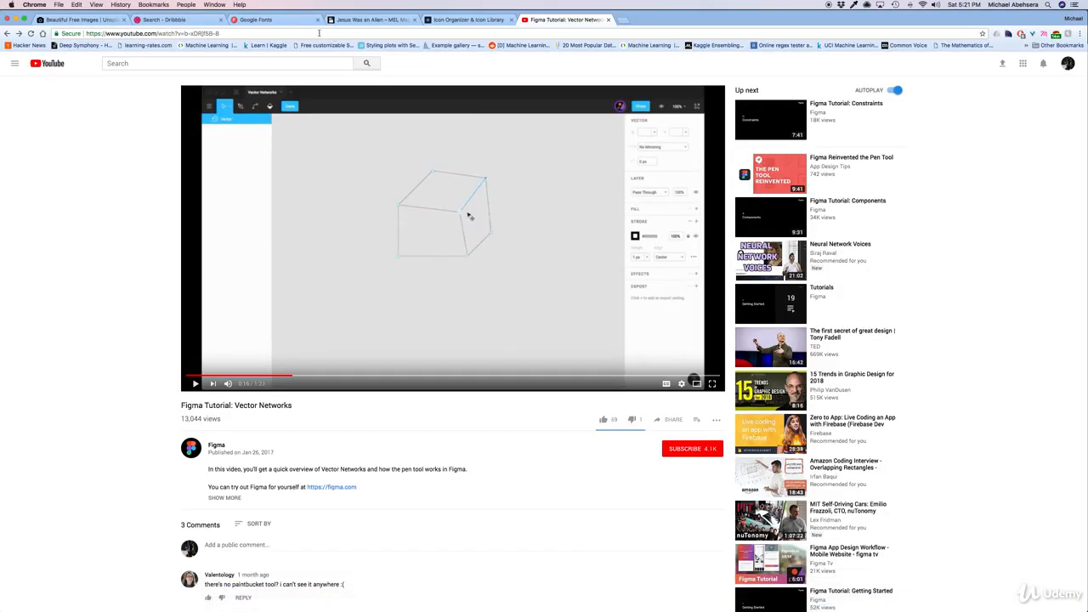
left_click(264, 19)
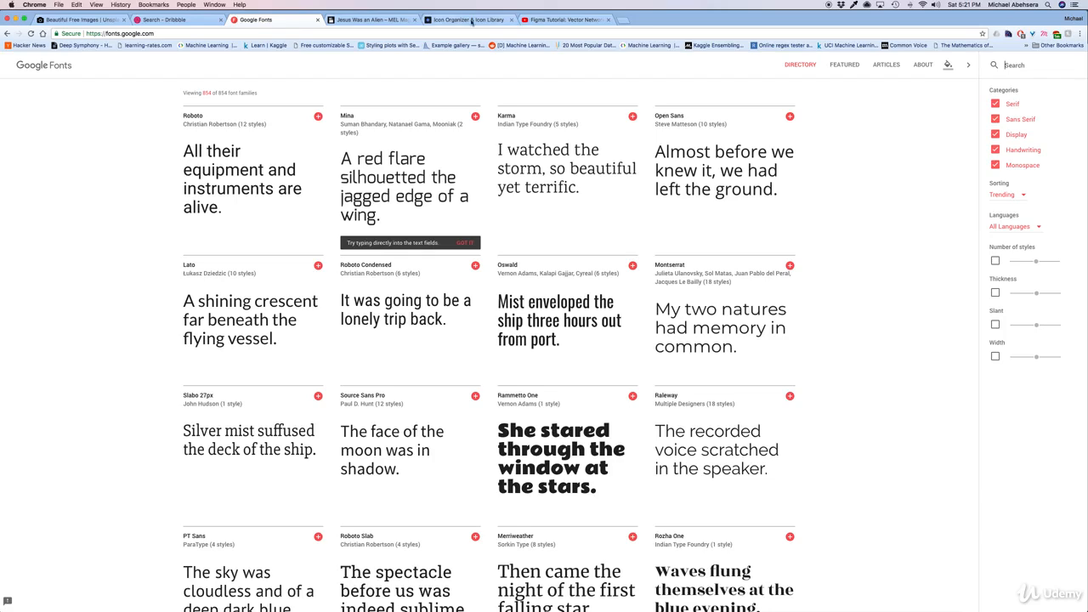
left_click(606, 19)
left_click(185, 19)
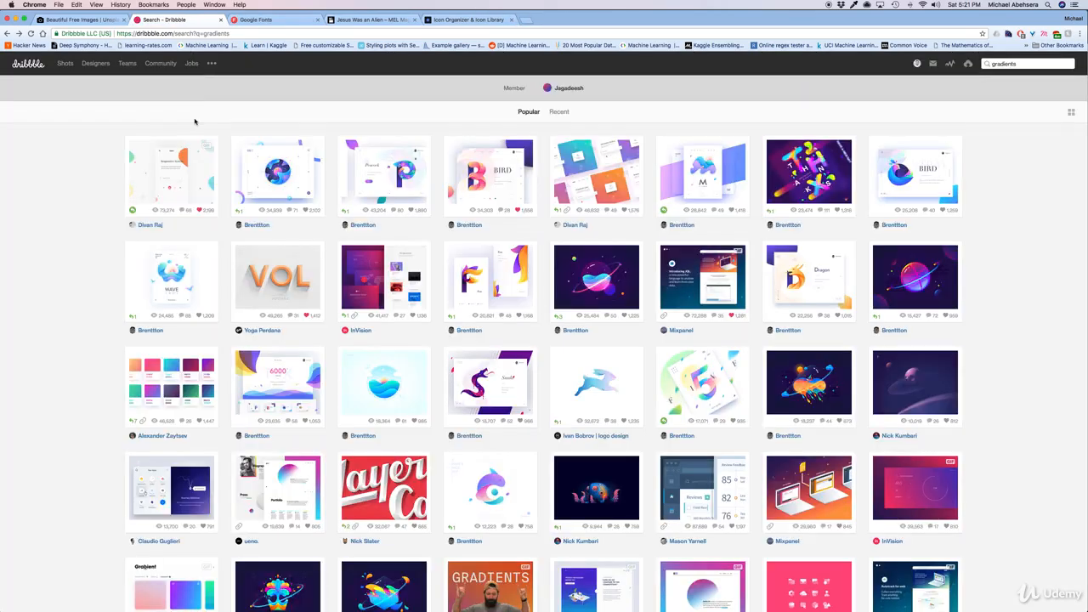
left_click(385, 167)
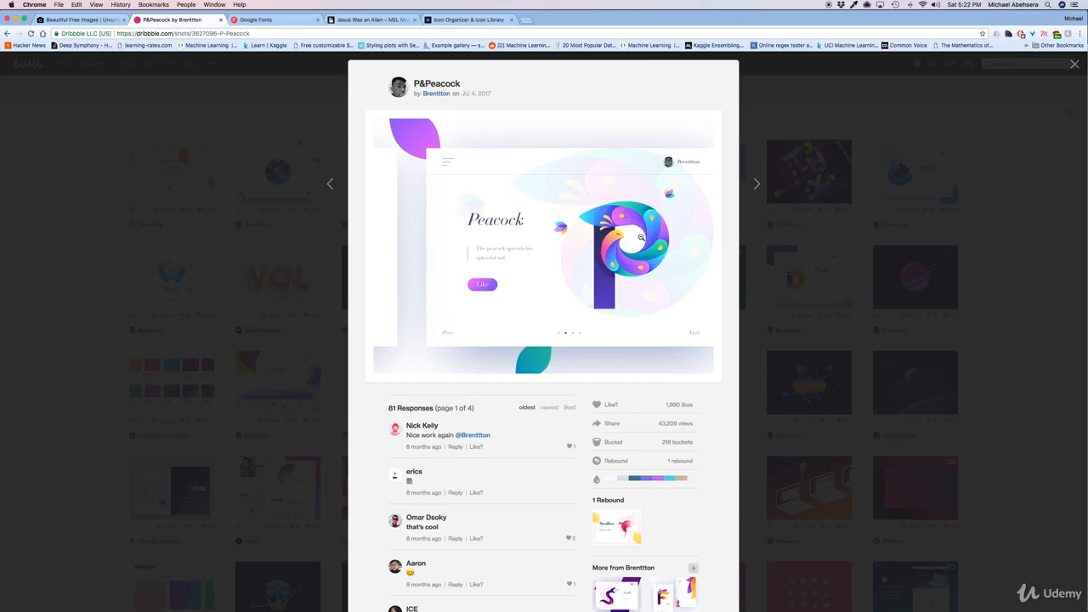
left_click(257, 232)
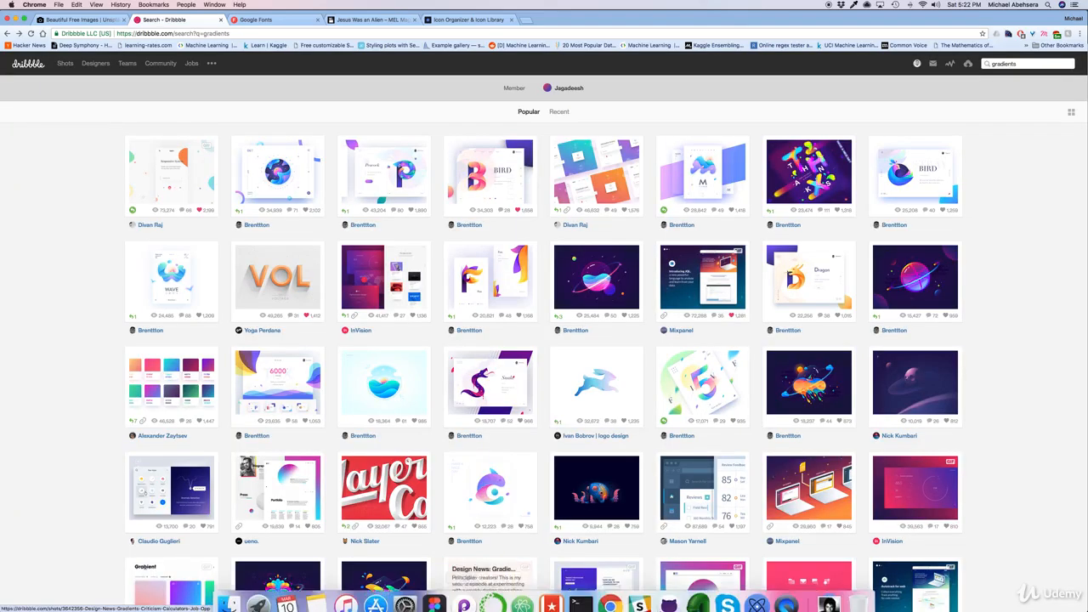
left_click(435, 594)
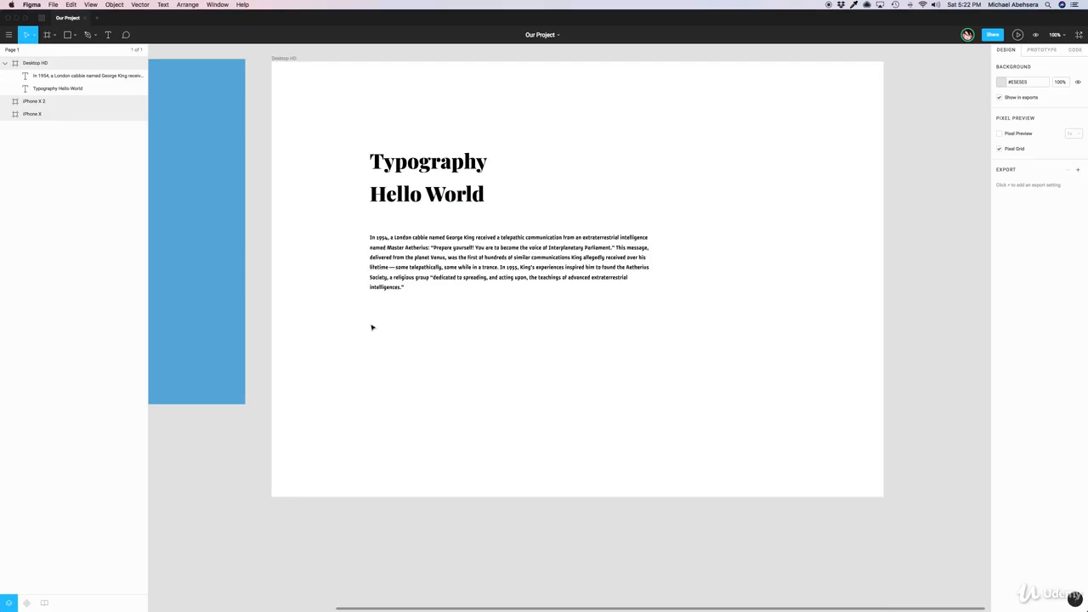
mouse_move(517, 599)
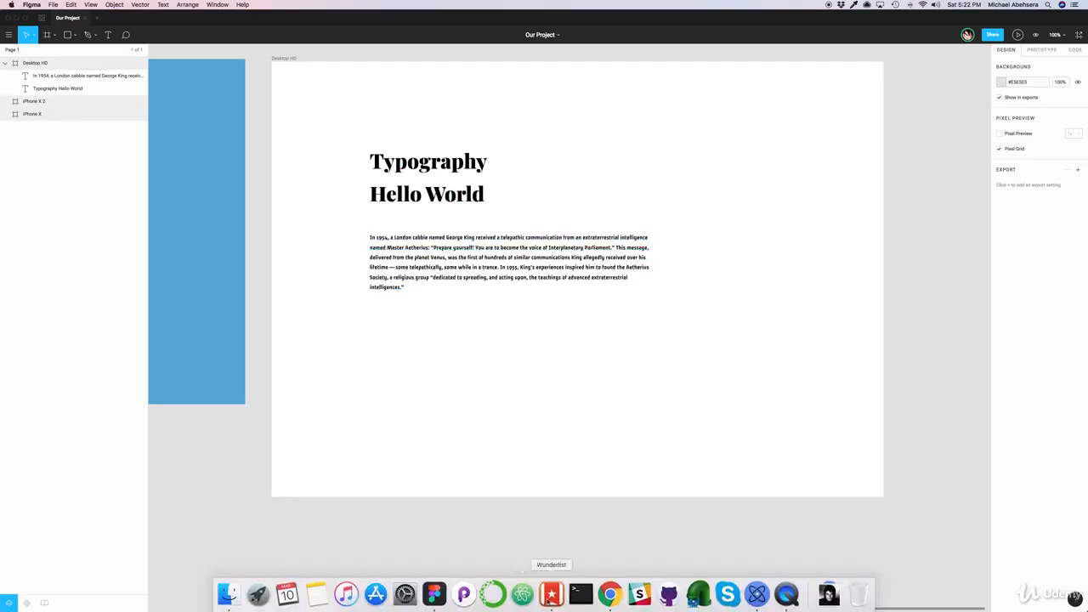
left_click(611, 594)
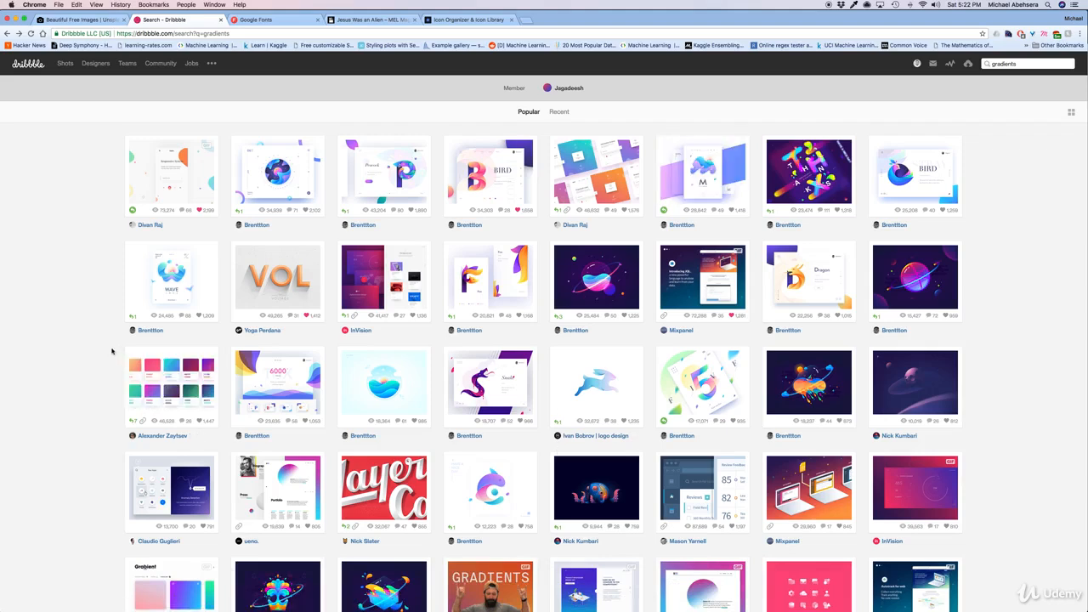
Step: Search Dribbble for "home page" and browse the resulting designs
scroll(111, 351, "down", 2)
scroll(801, 114, "up", 2)
left_click(1026, 66)
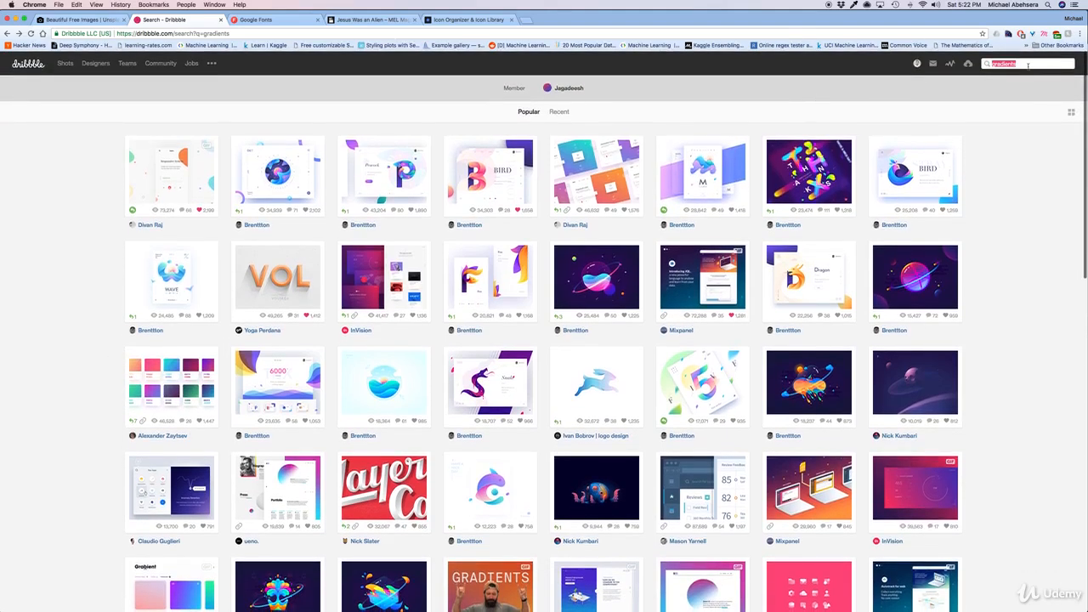
type("home page")
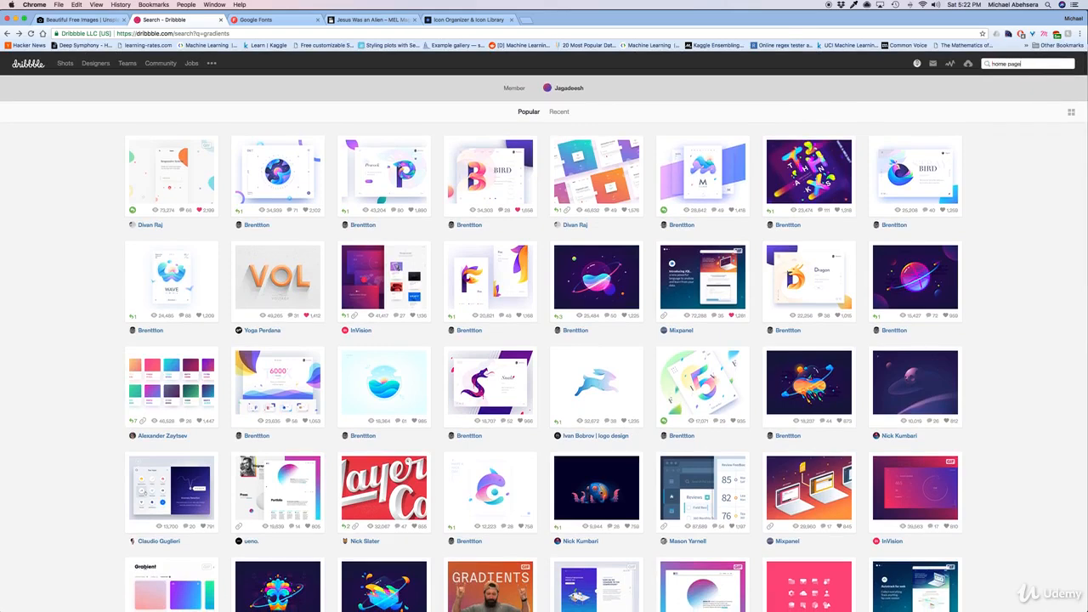
key("Return")
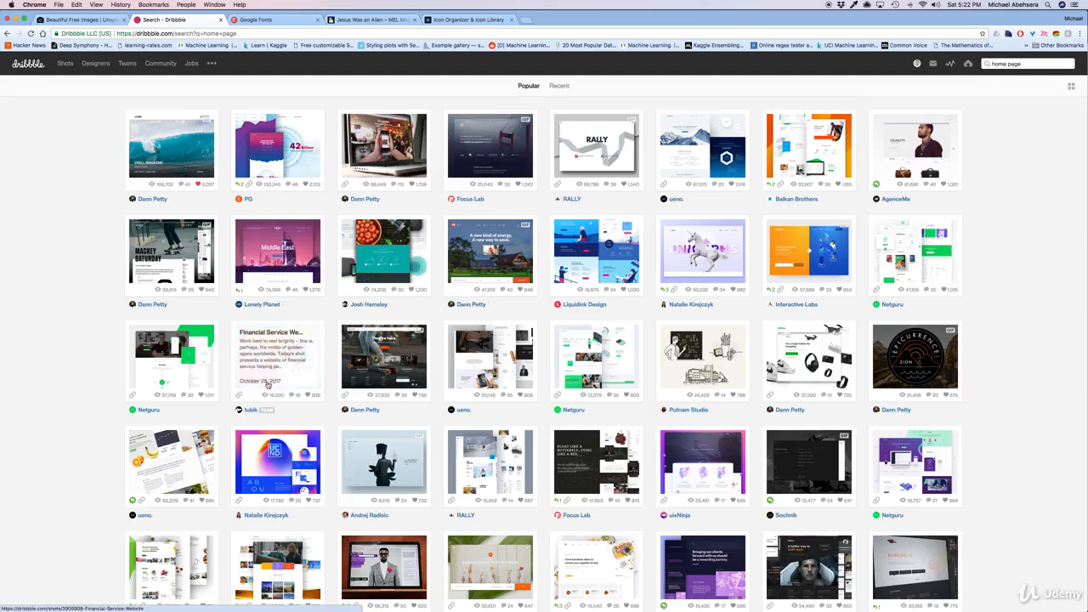
scroll(102, 355, "down", 1)
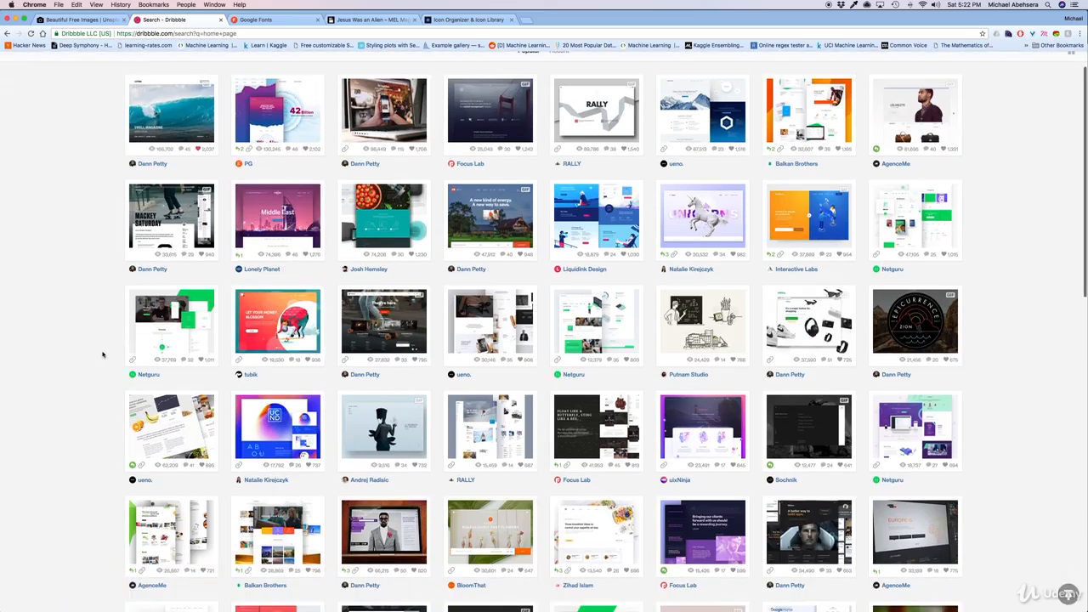
scroll(102, 355, "down", 2)
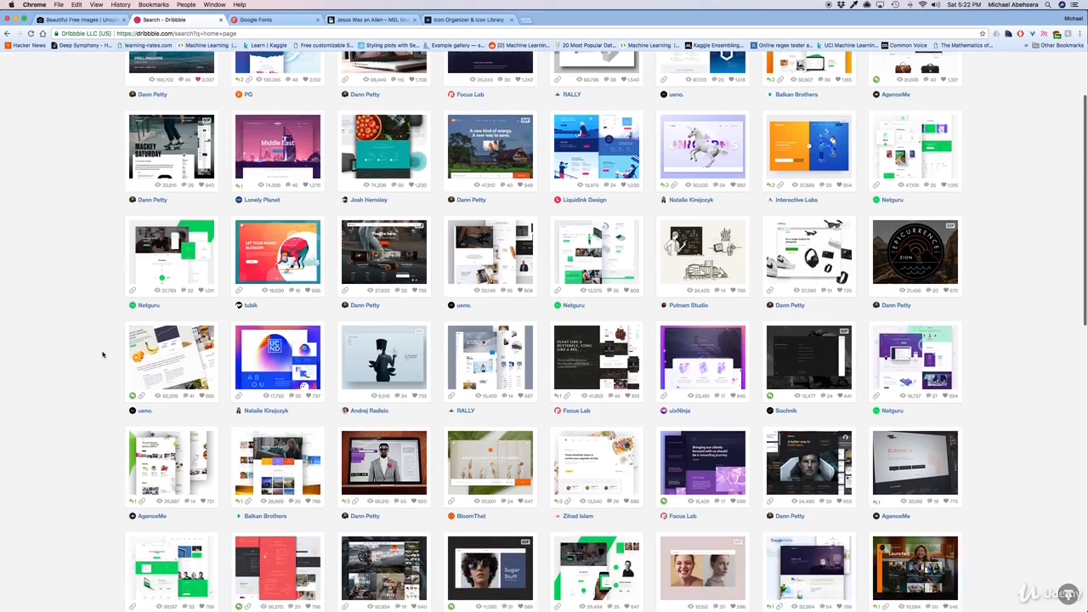
scroll(102, 354, "down", 4)
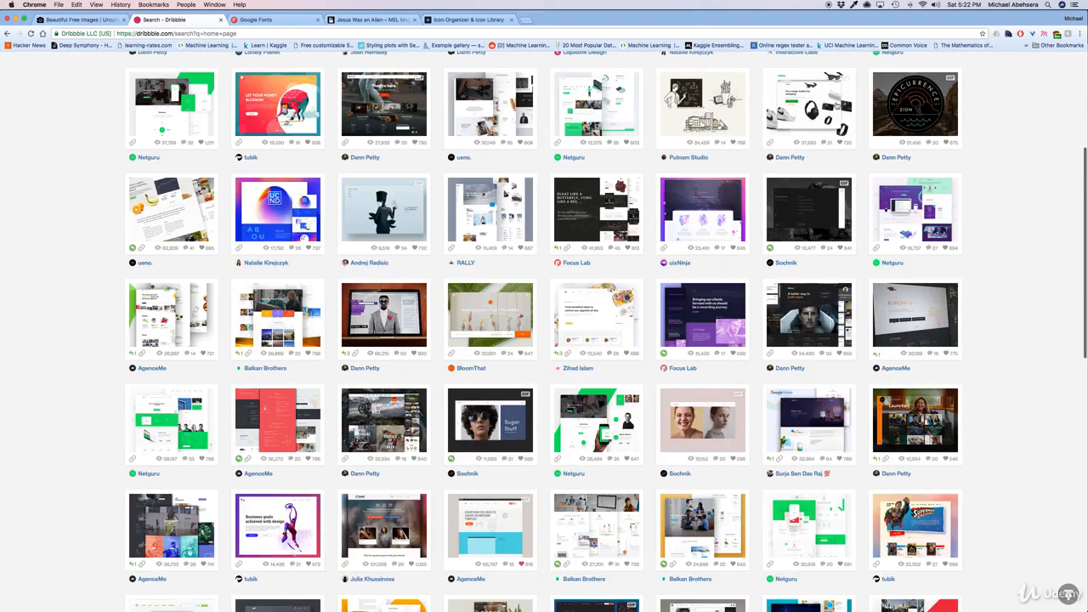
Step: Open stripe.com in a new browser tab and look over the design of its home page
left_click(526, 19)
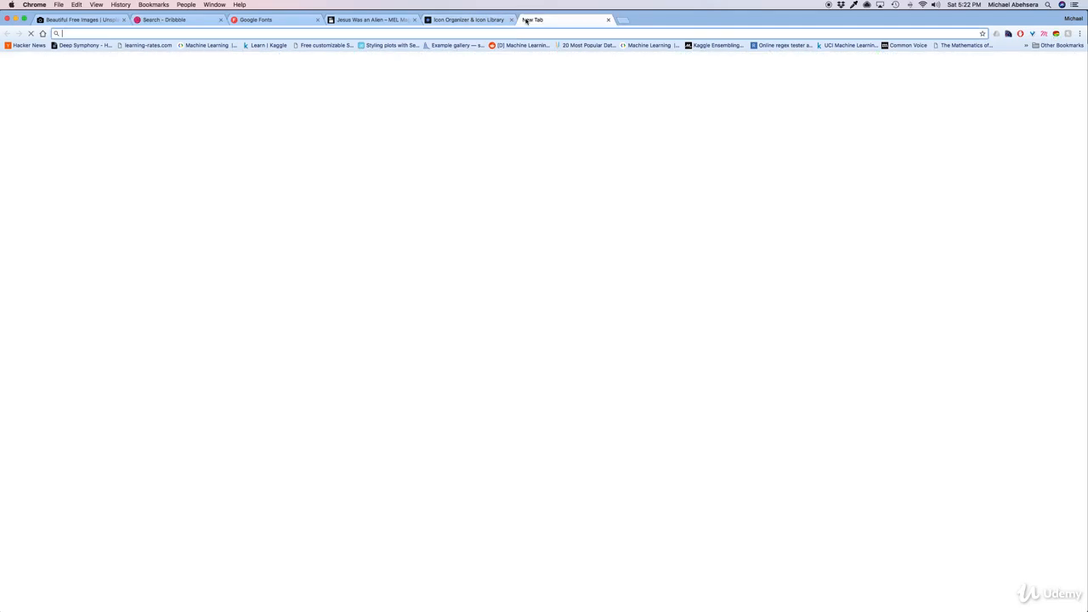
type("stripe.com")
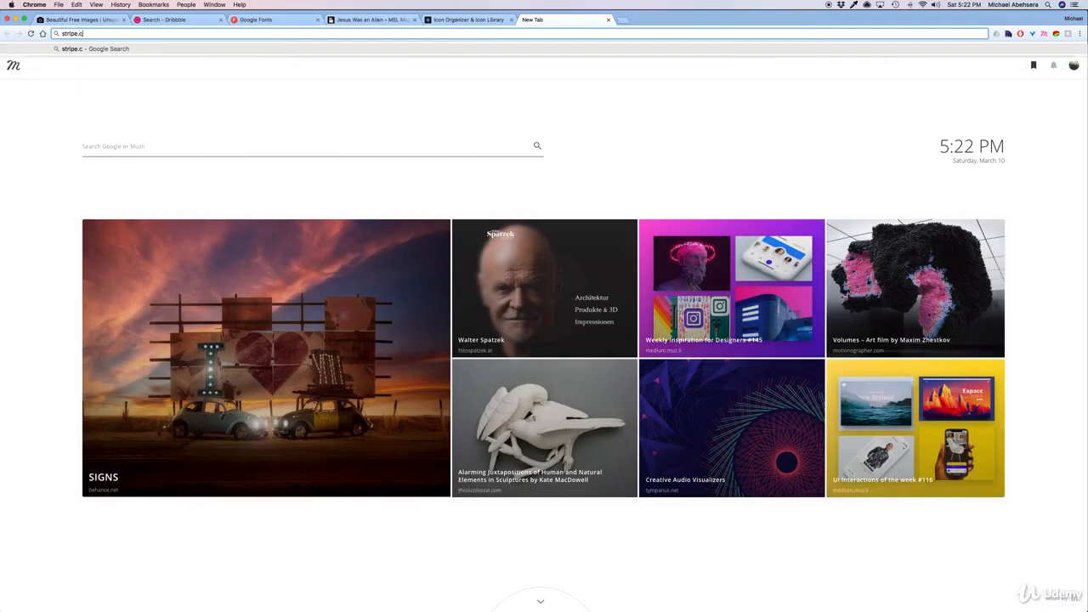
key("Return")
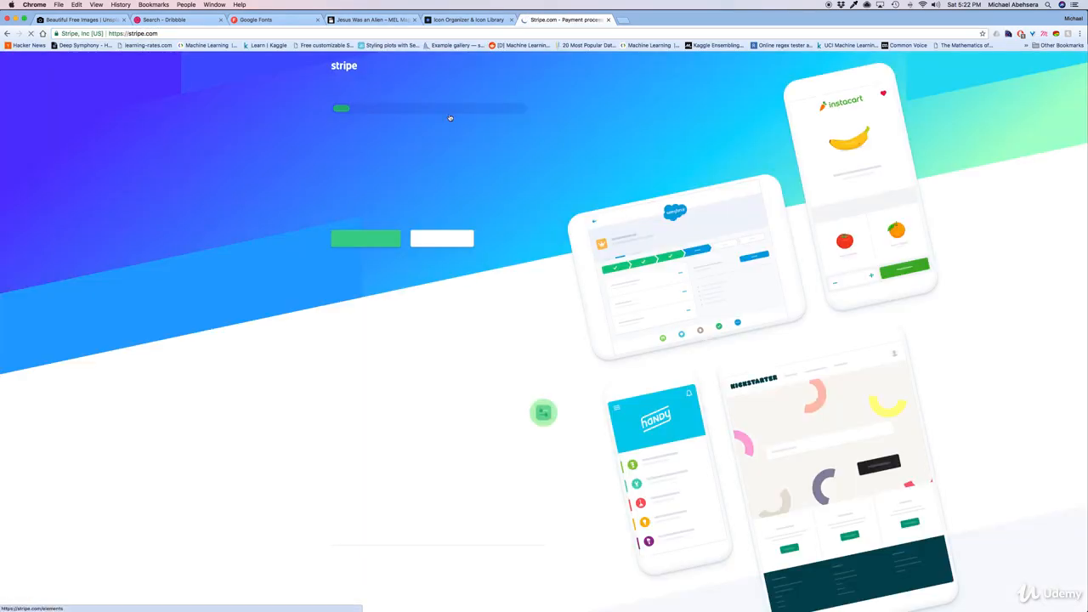
scroll(444, 222, "down", 3)
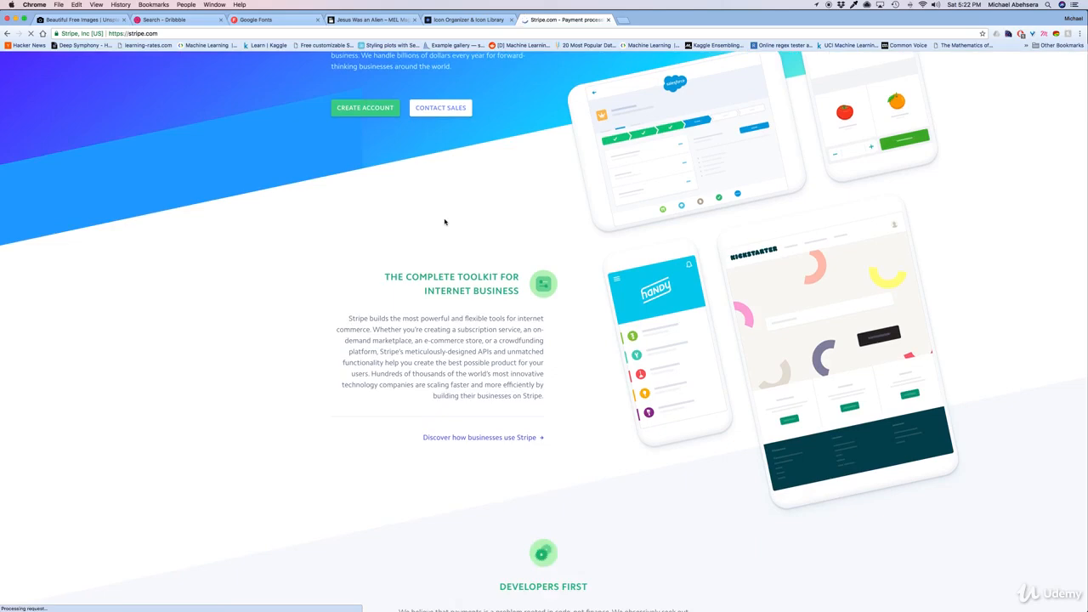
scroll(443, 222, "down", 10)
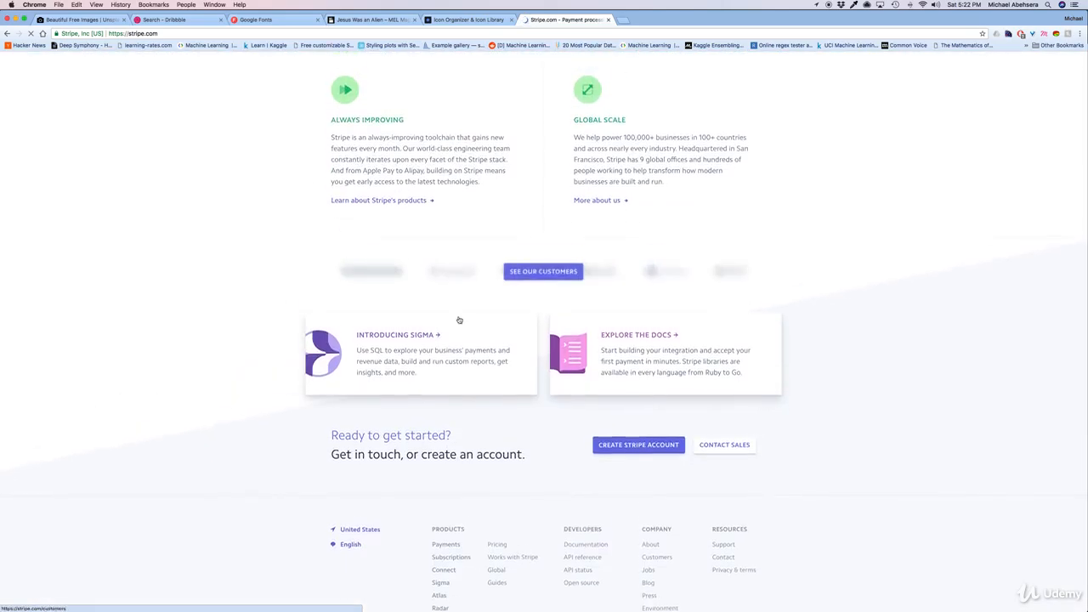
Step: Open Stripe's Sigma page and examine its slanted sections, patterns and illustrations
left_click(417, 355)
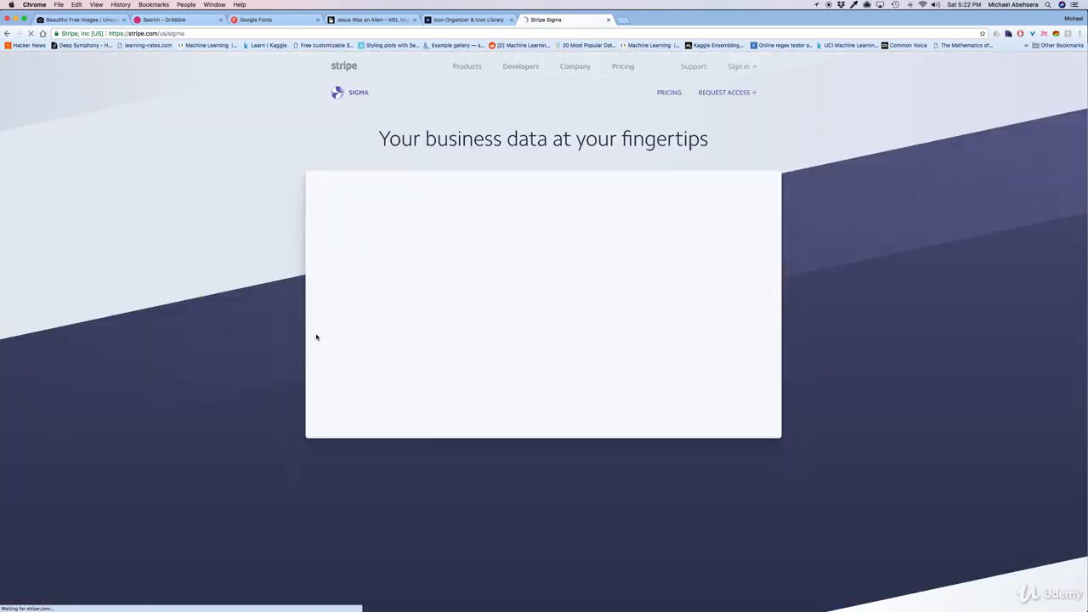
scroll(316, 333, "down", 8)
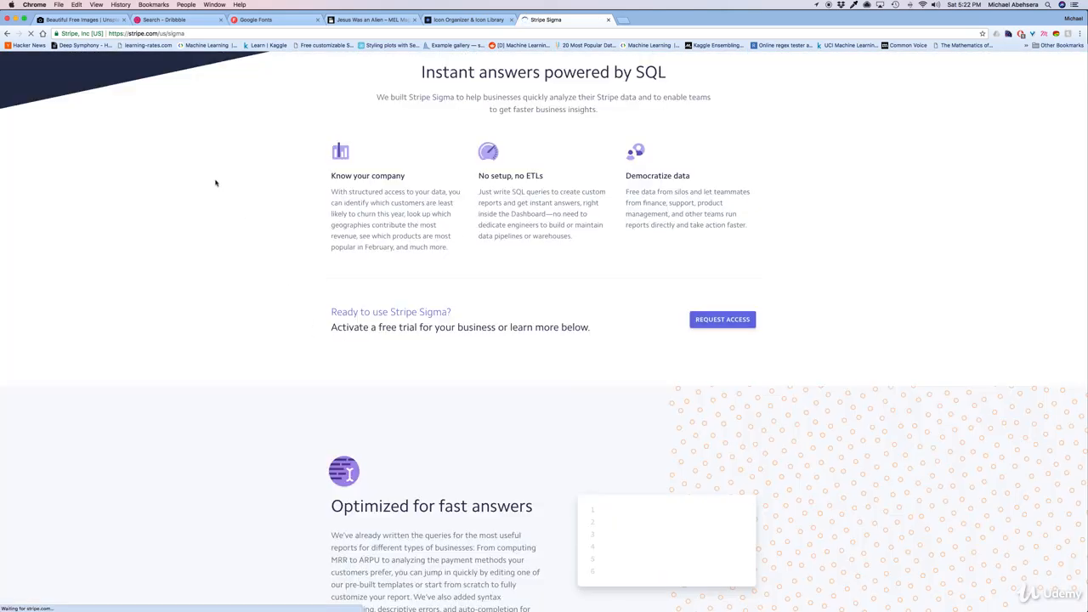
scroll(208, 212, "up", 3)
scroll(208, 213, "up", 6)
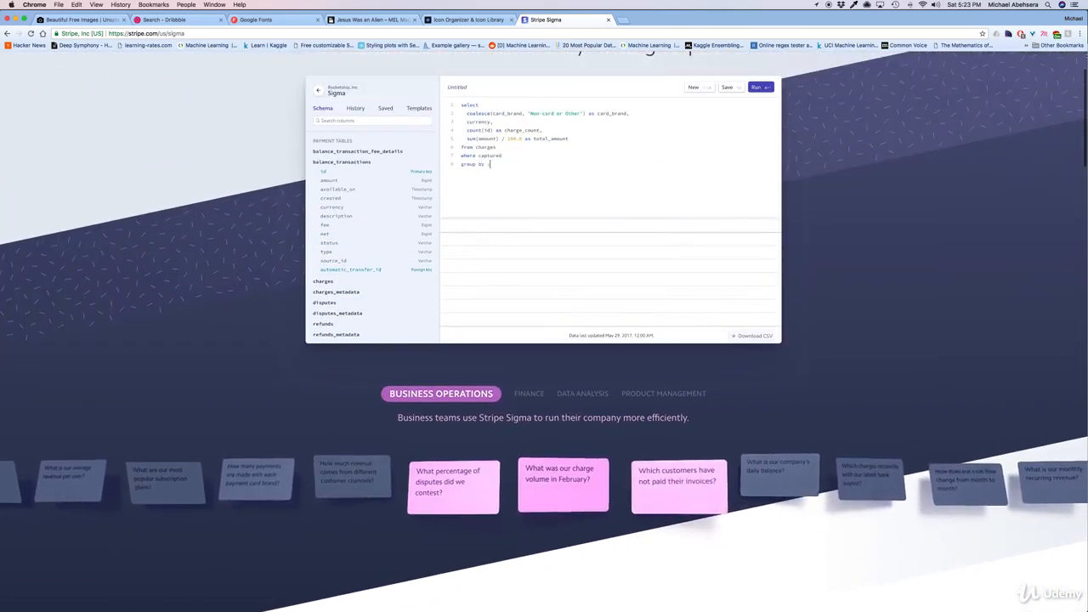
scroll(328, 533, "down", 10)
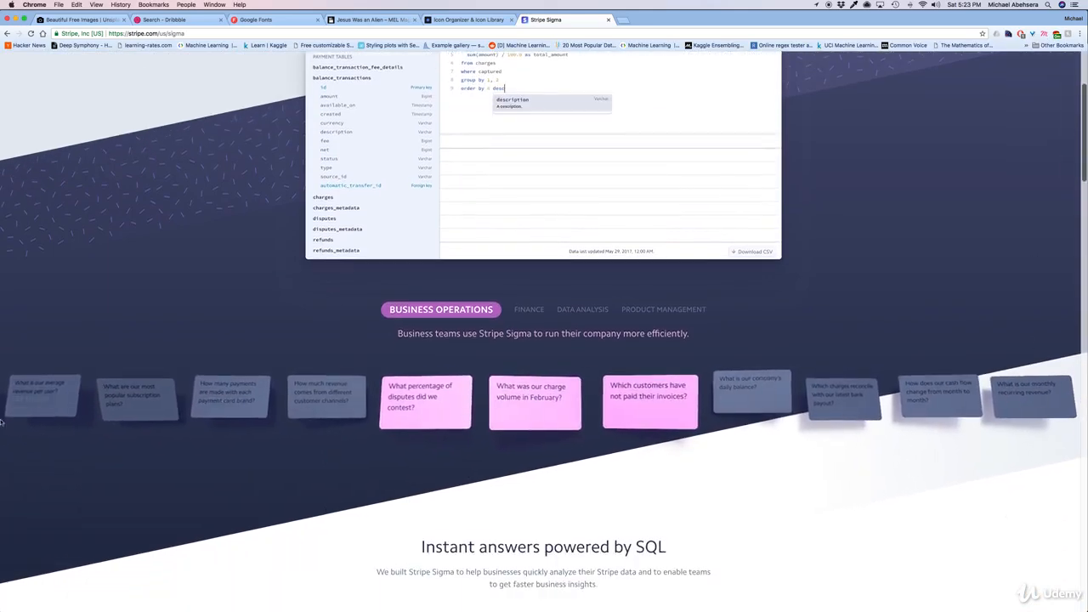
scroll(544, 395, "down", 6)
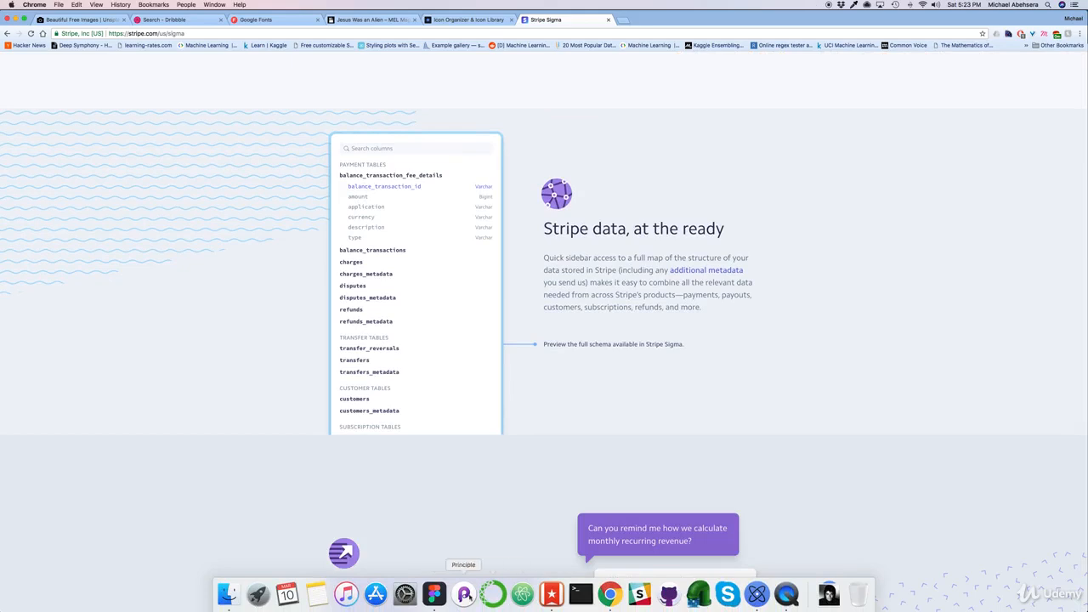
Step: Switch to Figma and activate the Pen tool
left_click(435, 605)
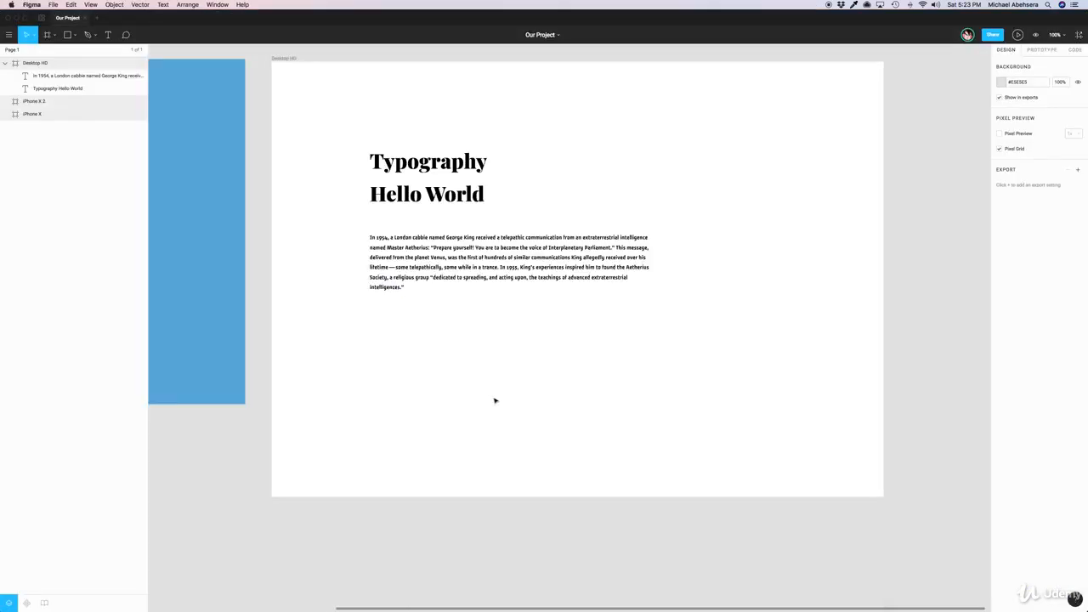
left_click(88, 34)
left_click(312, 358)
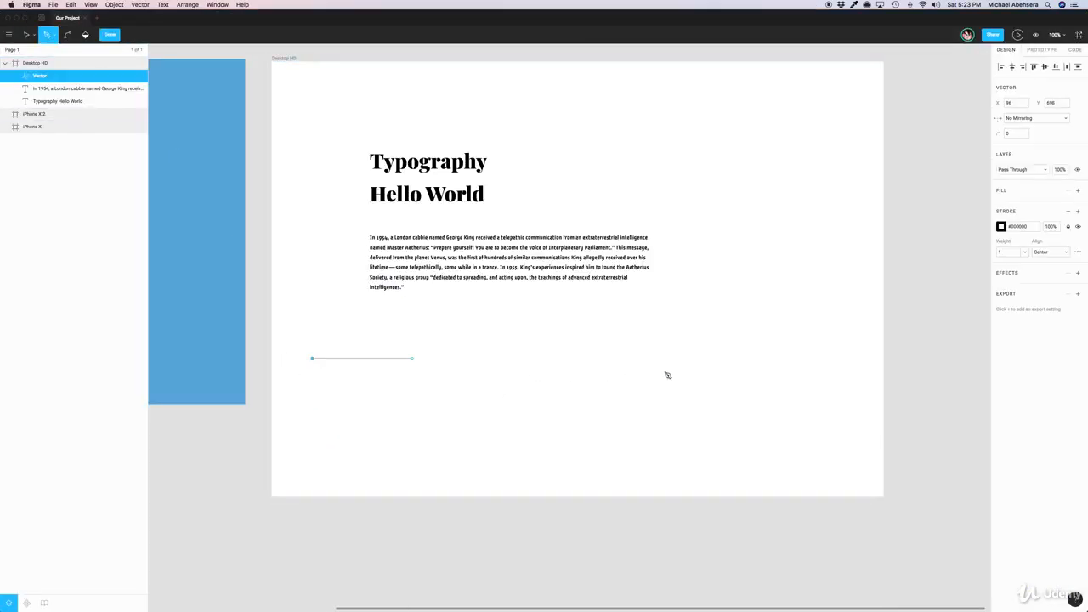
left_click(669, 358, "shift")
key("super+z")
key("Escape")
key("Escape")
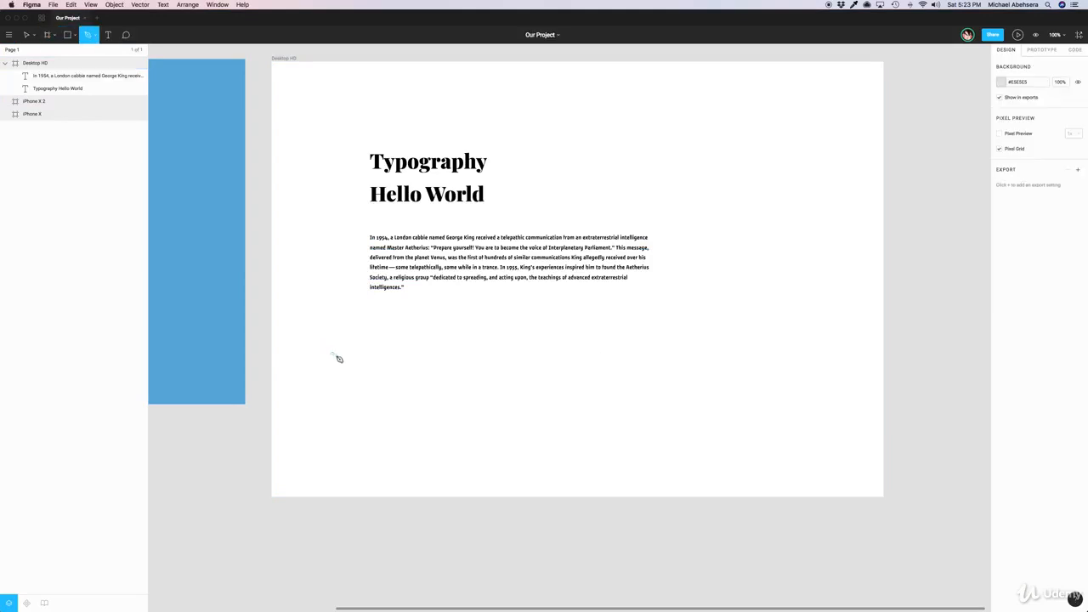
Step: Draw an eight-point zigzag path about 615 px wide and 135 px tall below the paragraph in the Desktop HD frame
left_click(346, 392)
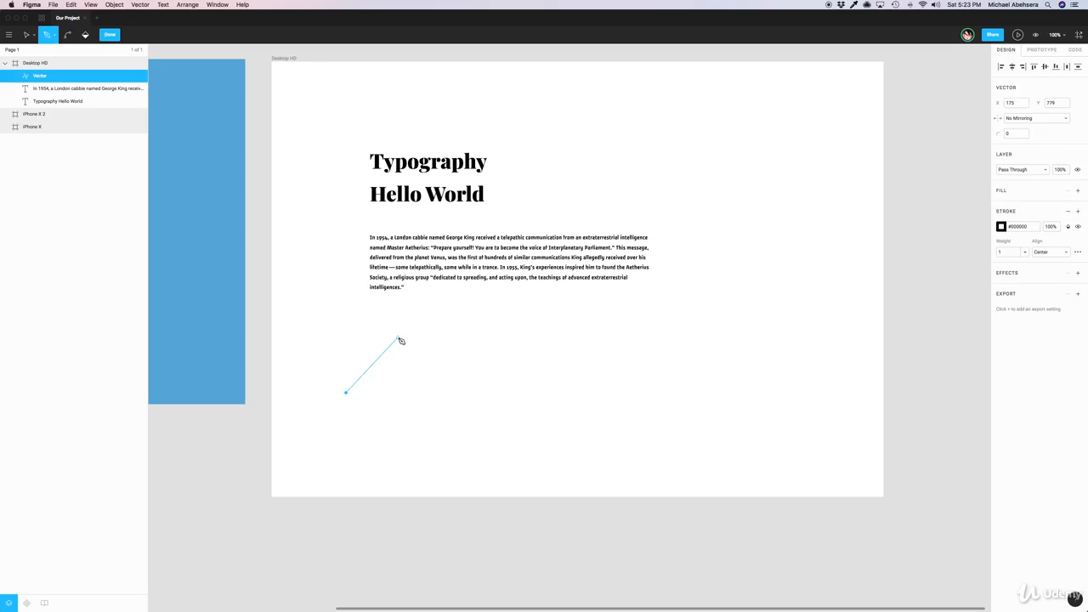
left_click(397, 338)
left_click(431, 395)
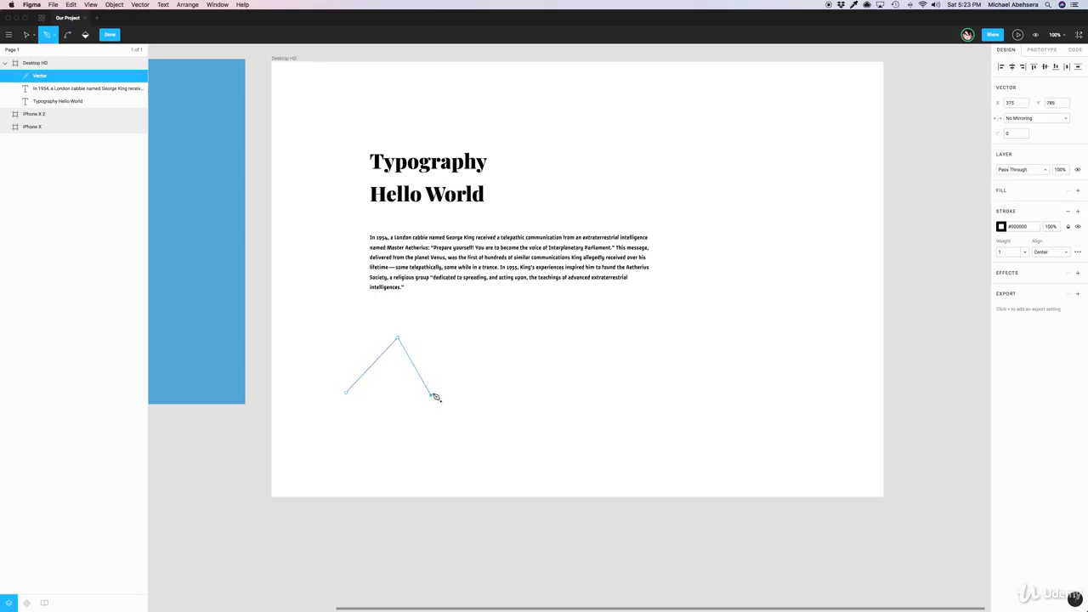
left_click(468, 338)
left_click(499, 394)
left_click(539, 339)
left_click(570, 394)
left_click(607, 338)
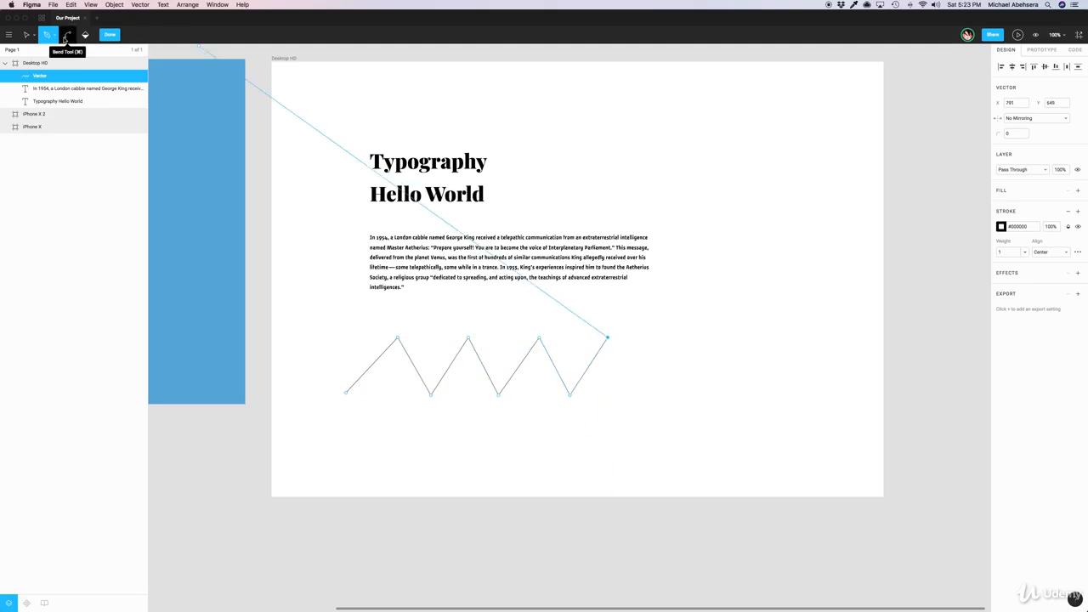
Step: Smooth the zigzag into a wave with the Bend tool, curving every point except the first one
left_click(67, 37)
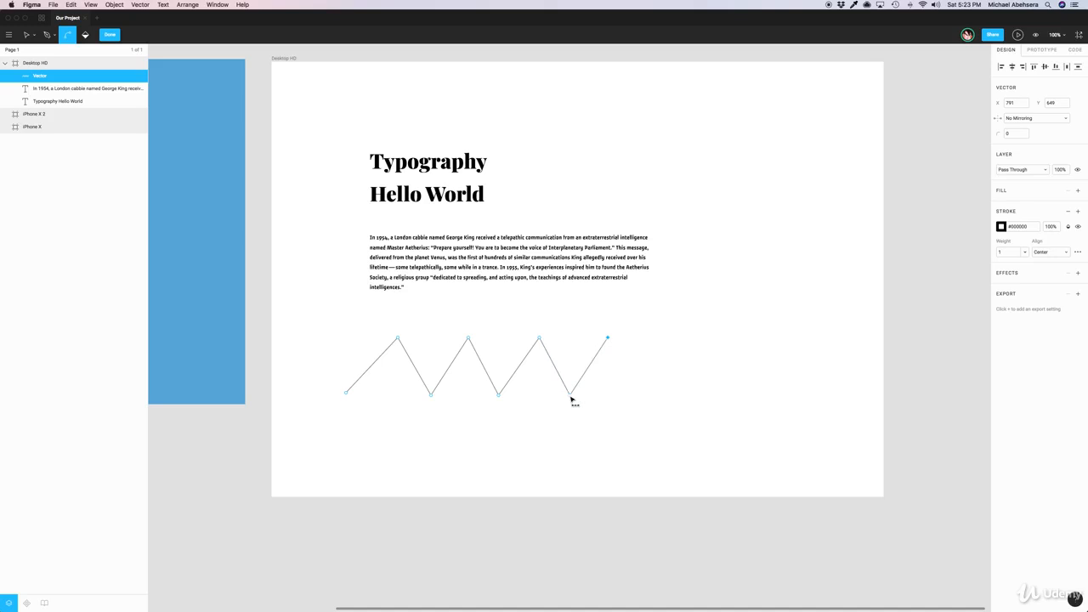
left_click_drag(571, 396, 597, 397)
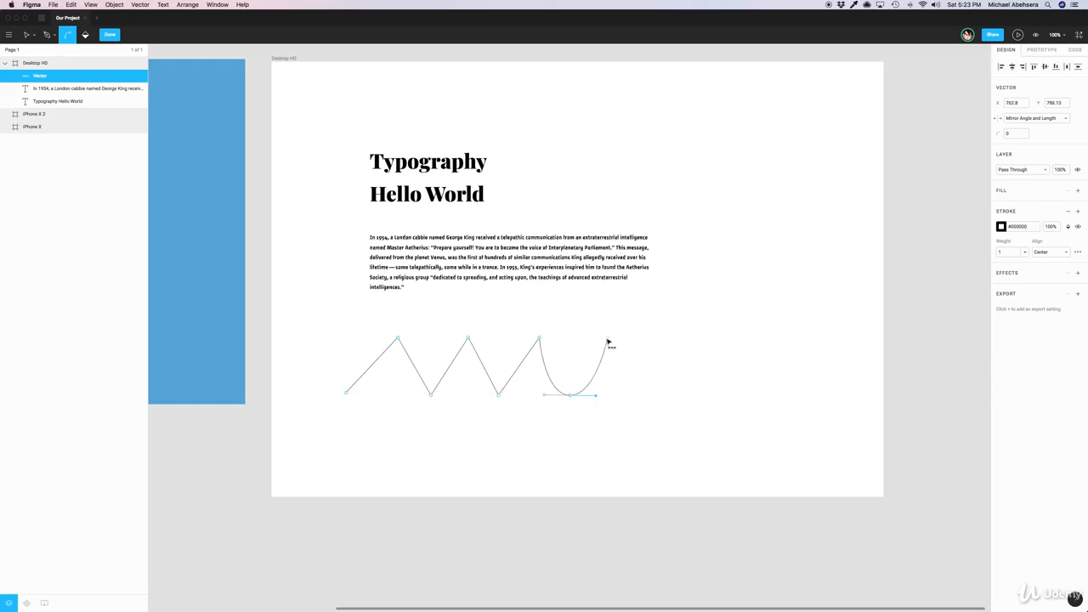
left_click_drag(610, 341, 562, 338)
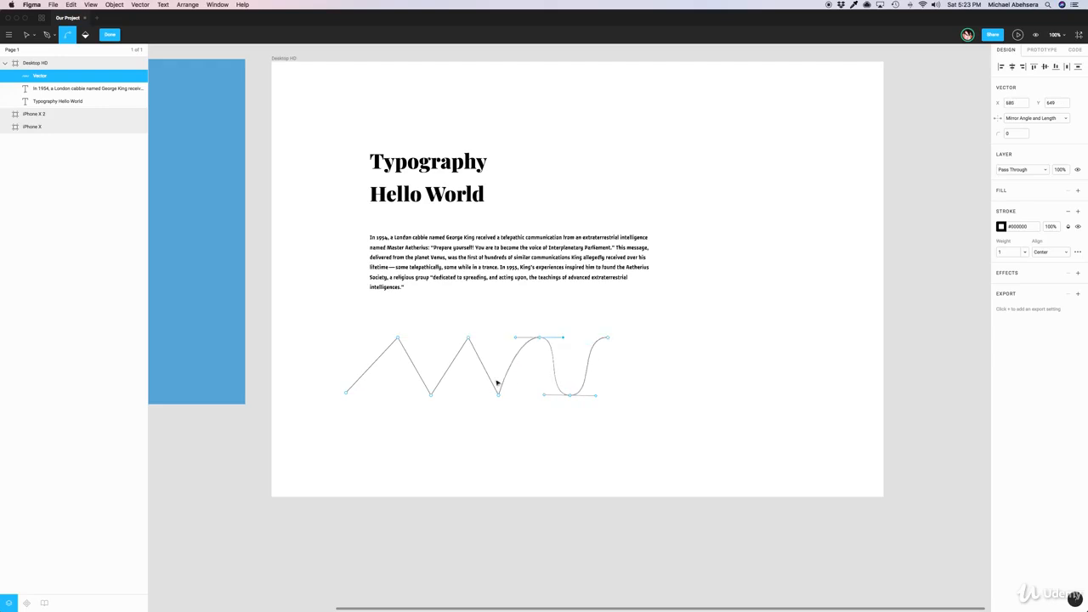
left_click_drag(499, 395, 516, 394)
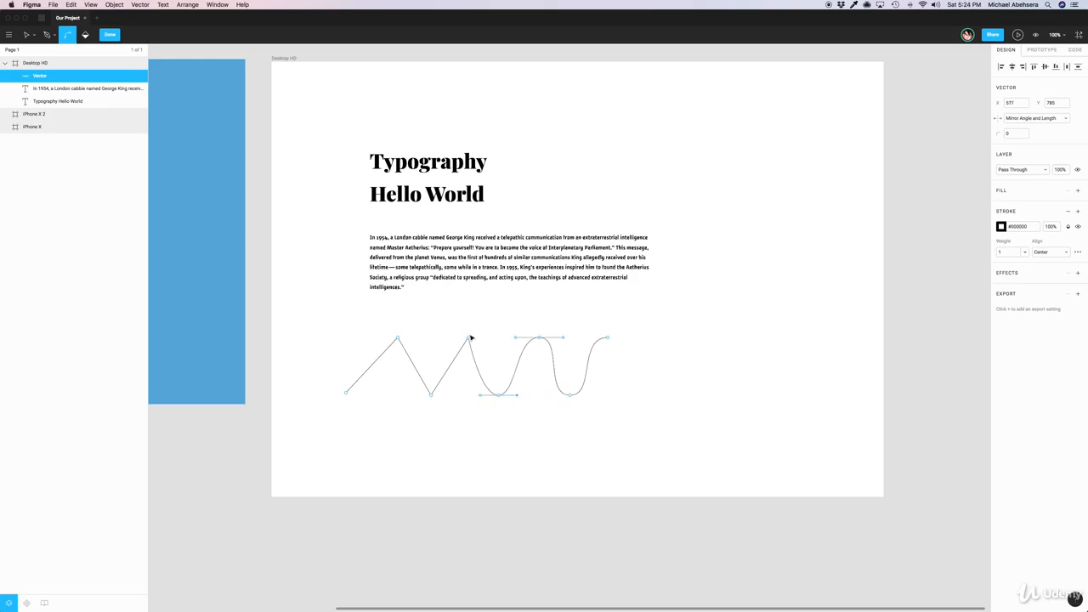
left_click_drag(470, 338, 486, 341)
left_click_drag(433, 396, 447, 396)
left_click_drag(398, 339, 416, 343)
left_click(468, 465)
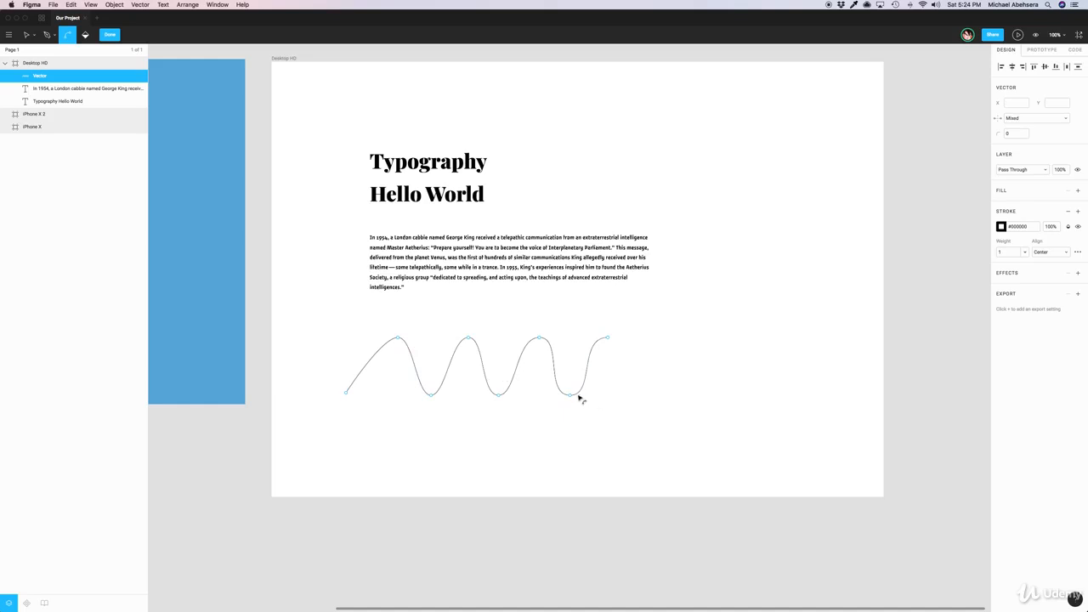
Step: Readjust the curve handles of the wave's middle trough point with the Bend tool
left_click(499, 395)
left_click_drag(500, 396, 521, 396)
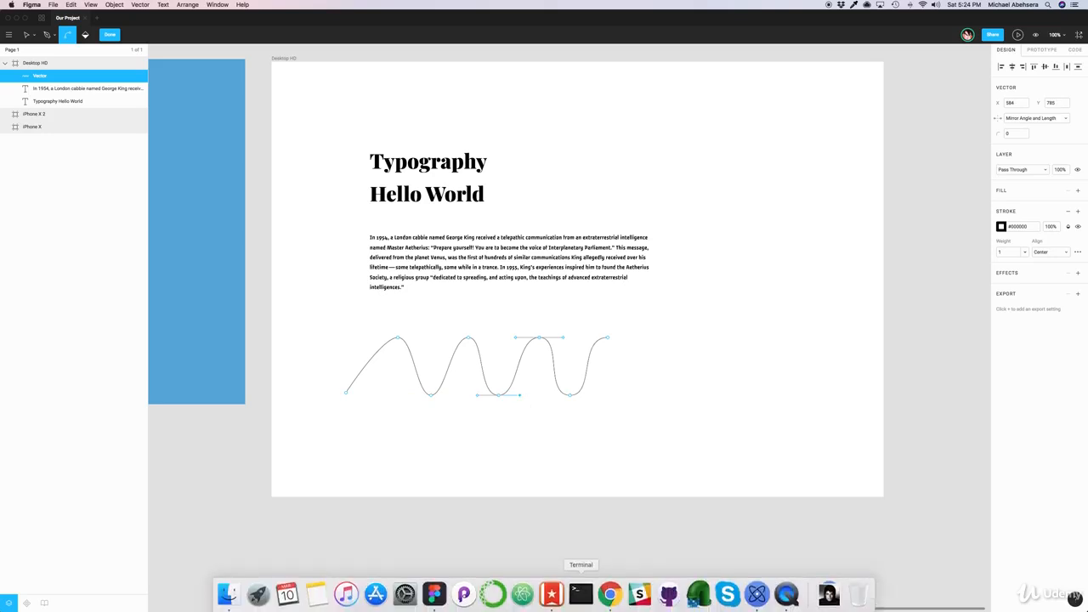
Step: Switch to Chrome's Dribbble page and search the site for "graphs"
left_click(611, 593)
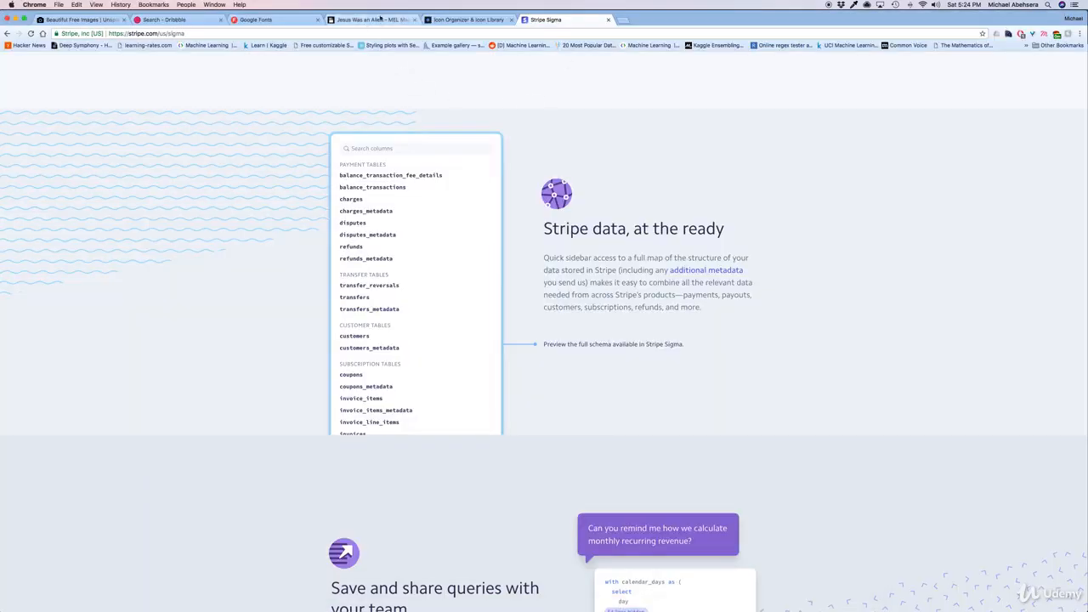
left_click(170, 20)
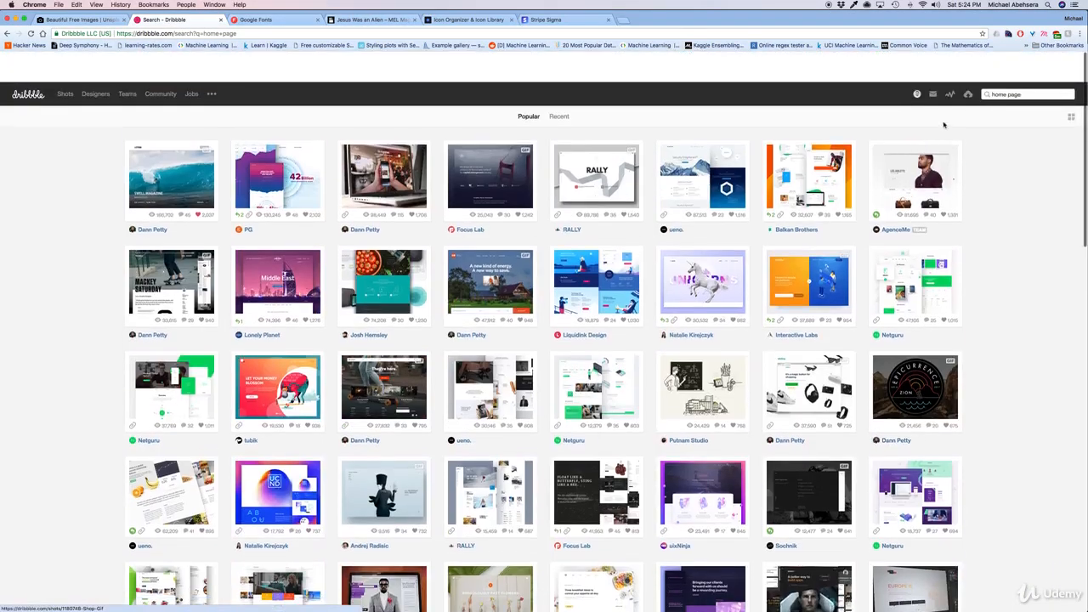
left_click(1025, 64)
type("graph")
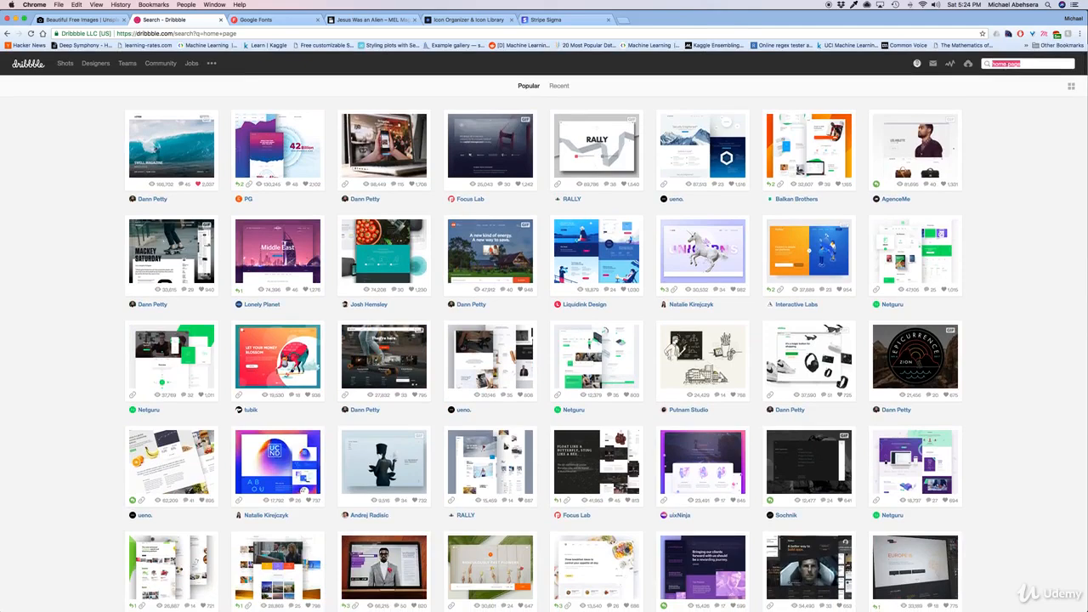
type("s")
key("Return")
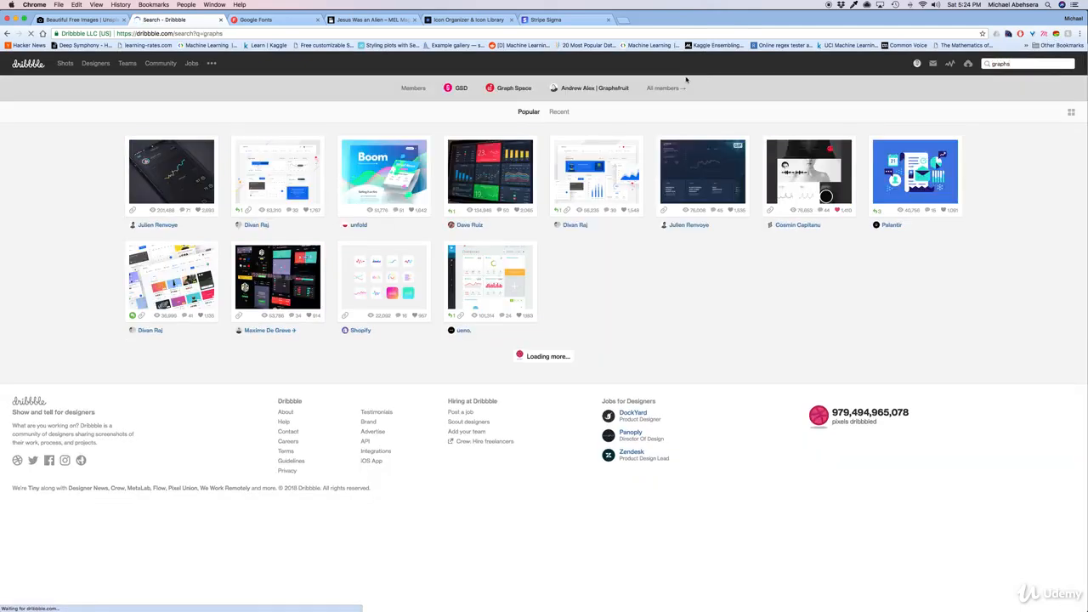
left_click(183, 174)
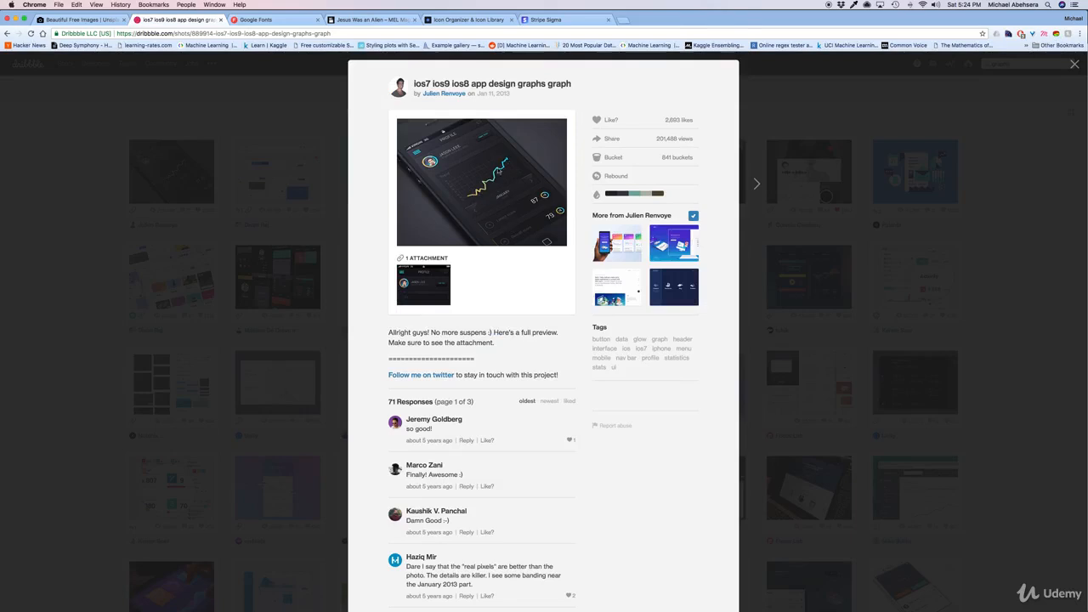
right_click(468, 181)
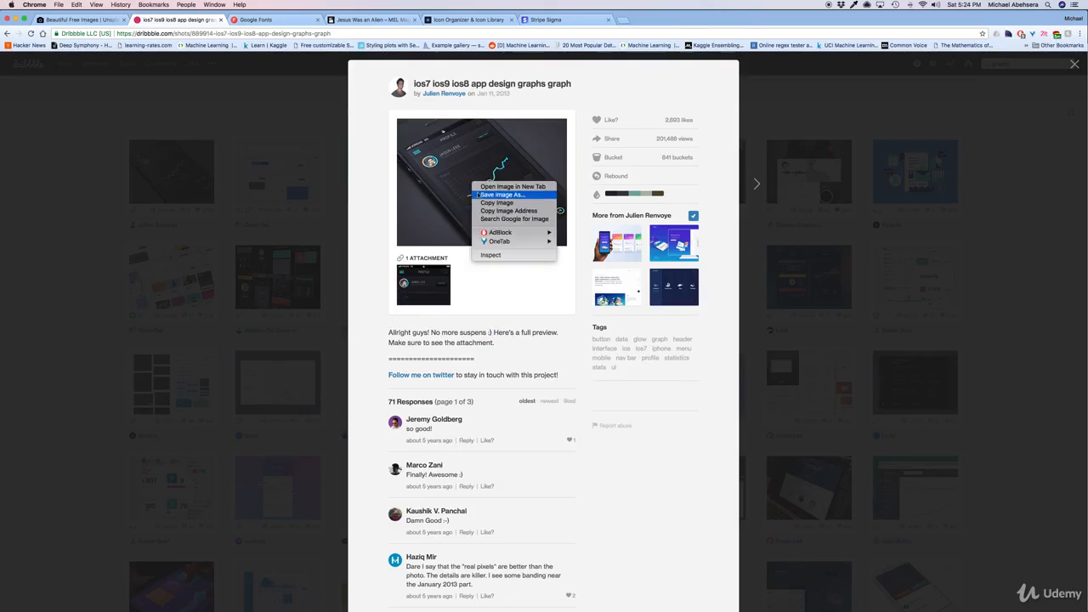
left_click(480, 201)
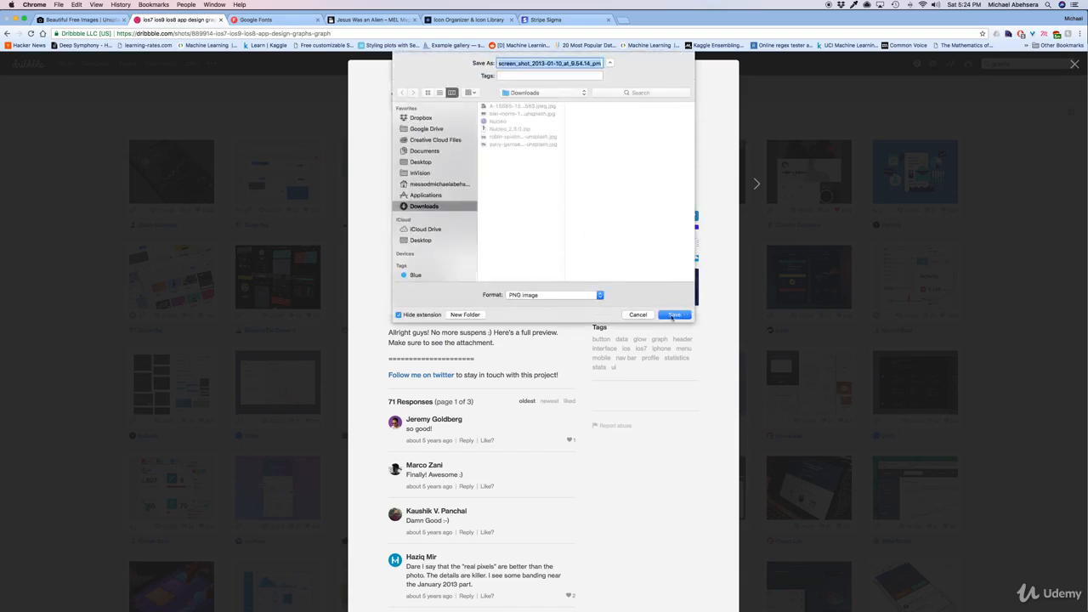
left_click(648, 315)
left_click(790, 254)
left_click(790, 253)
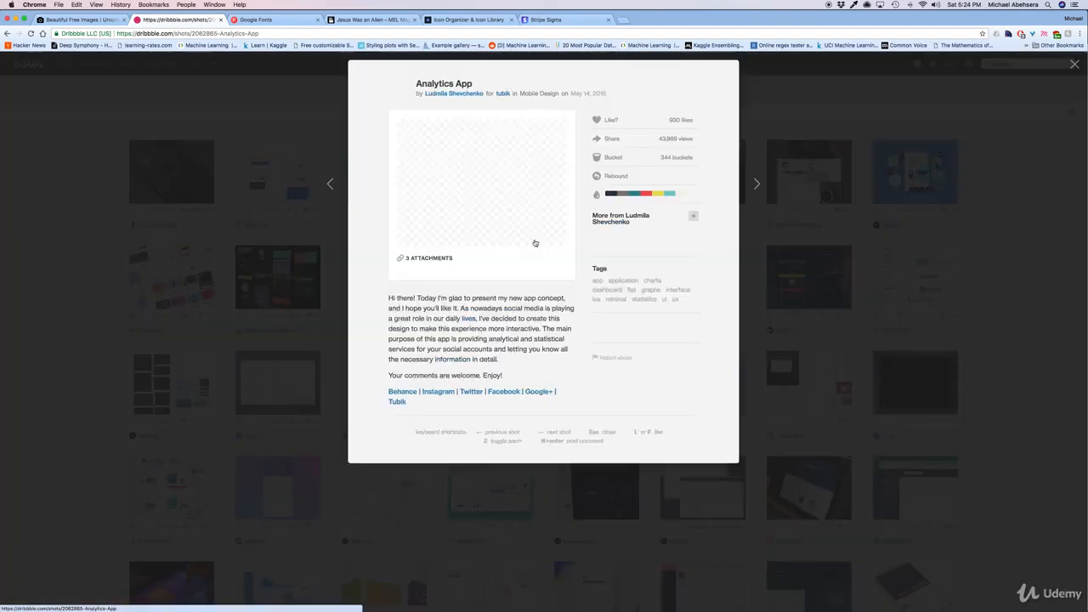
left_click(75, 209)
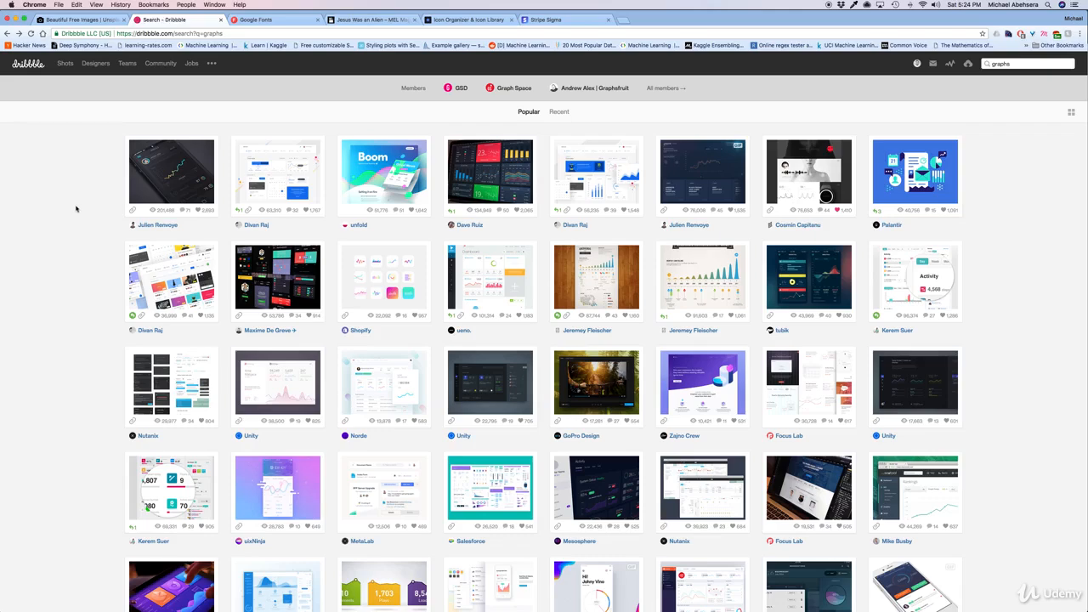
Step: Open the Desk.com Dashboard shot and save its image to Downloads as the PNG dash_1x
left_click(486, 163)
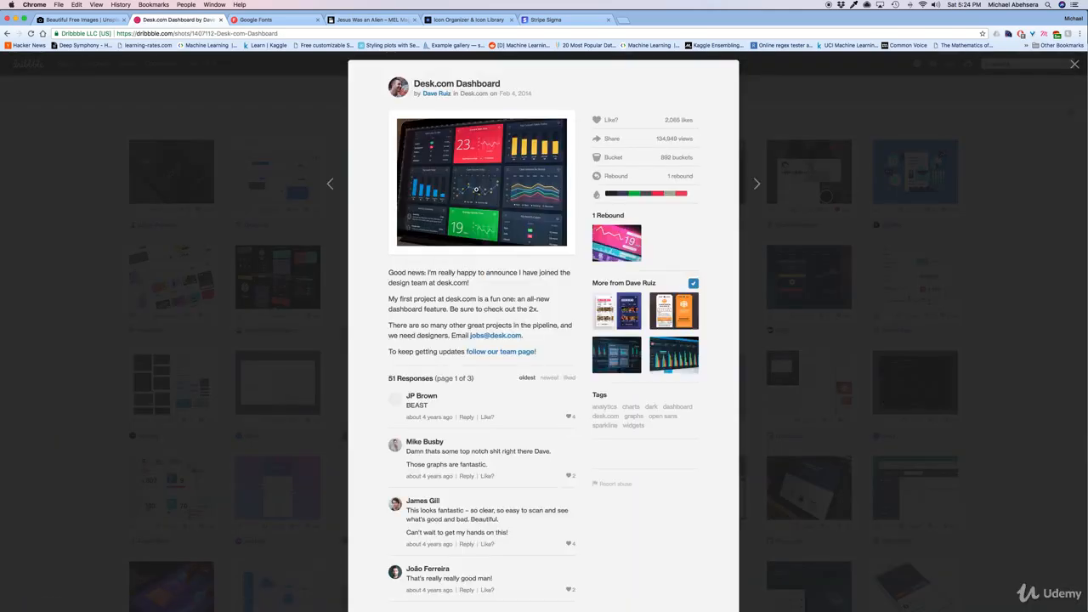
right_click(476, 189)
left_click(481, 201)
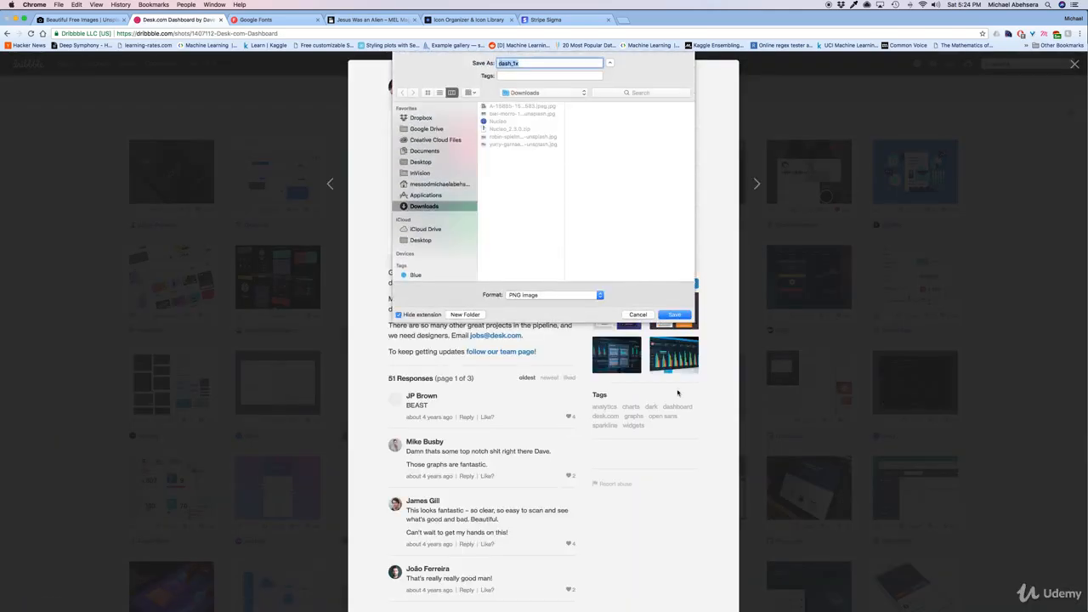
left_click(676, 314)
Step: Place the downloaded dash_1x image in Figma's Desktop HD frame, enlarge it to about 639 × 479 px and fit it inside the frame's lower-right area
left_click(435, 595)
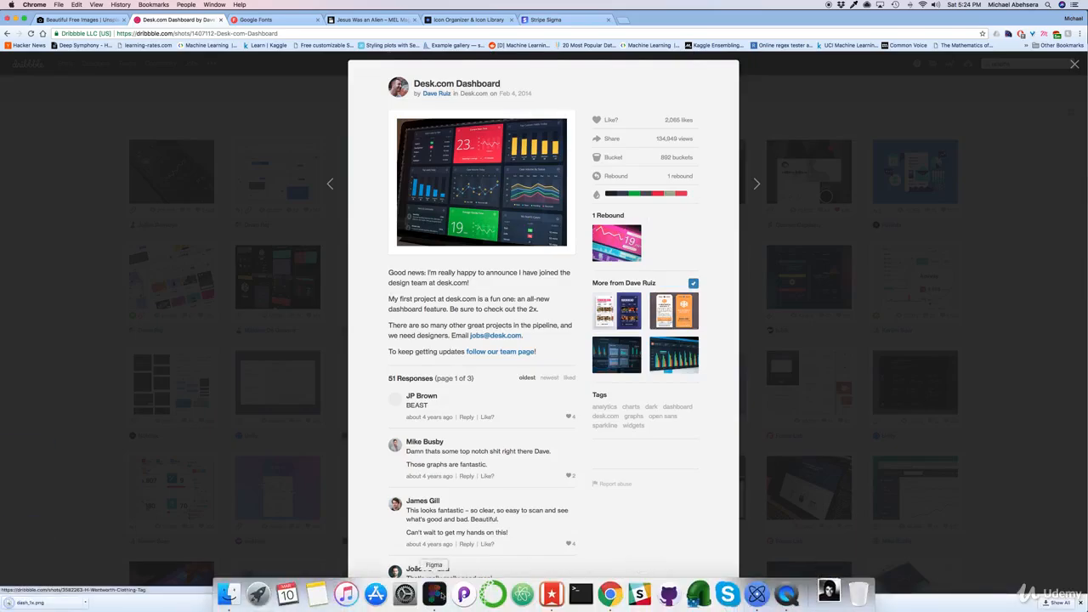
left_click(830, 595)
left_click_drag(839, 508, 744, 341)
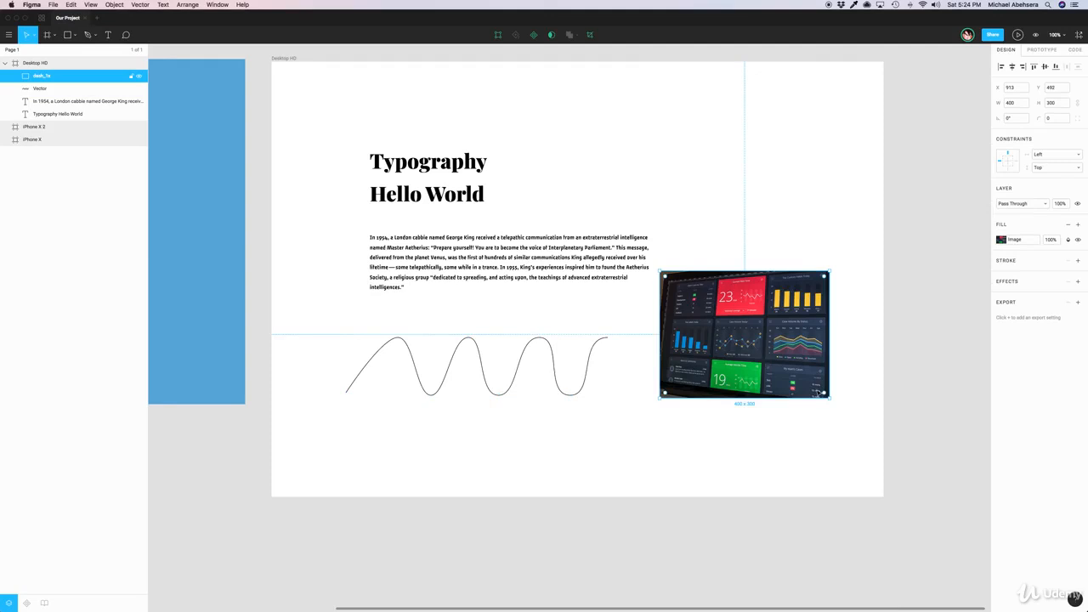
left_click_drag(868, 437, 903, 474)
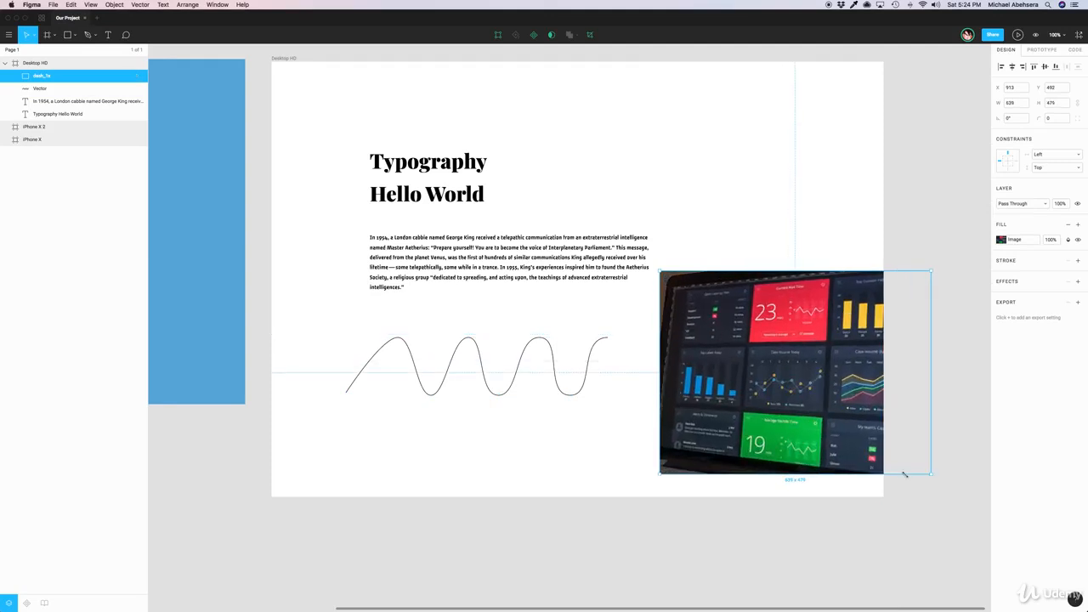
left_click_drag(829, 431, 742, 413)
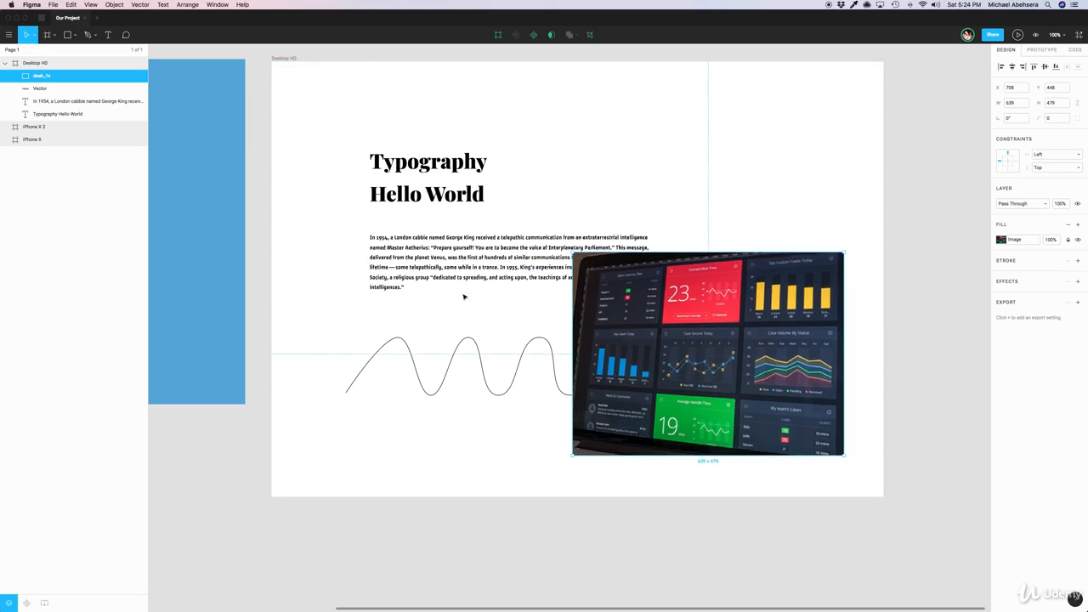
Step: Trace the blue line of the image's Case Volume Today chart as an eight-point Pen path about 148 × 32 px, and move the image off it
left_click(85, 34)
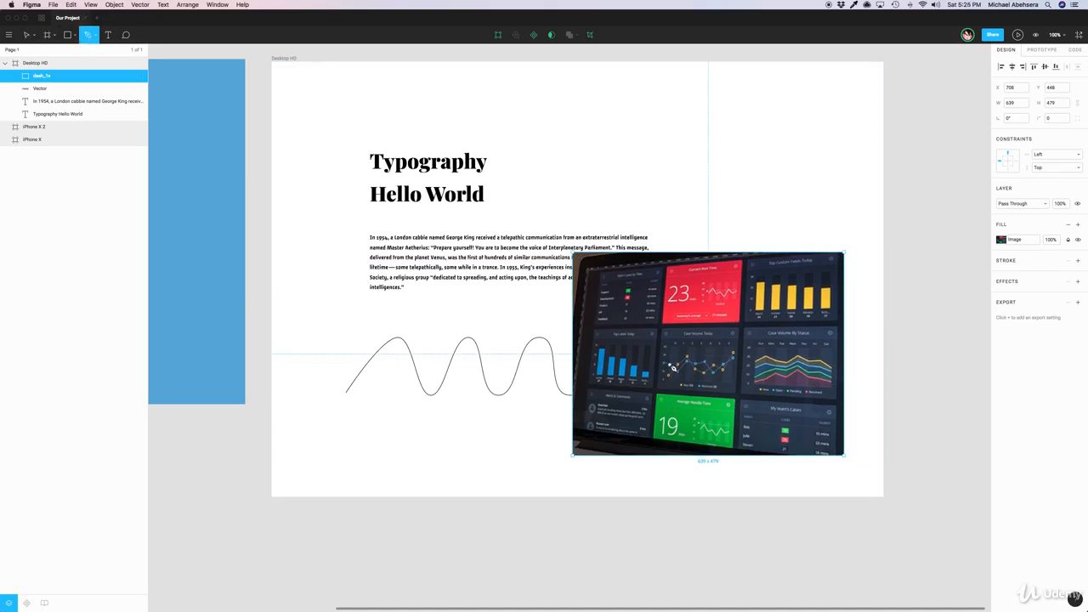
left_click(672, 368)
left_click(677, 372)
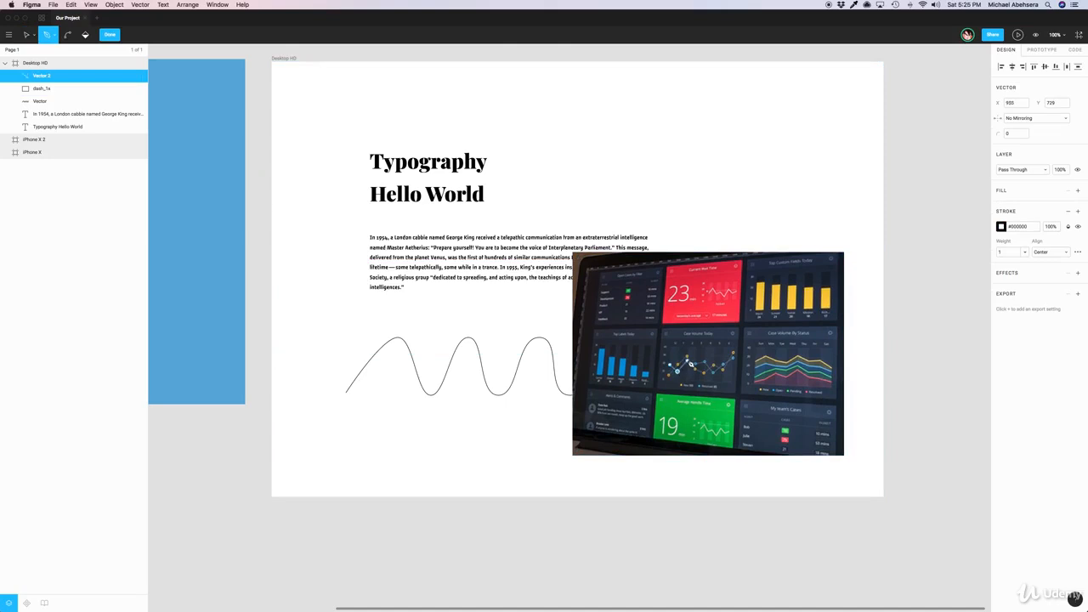
left_click(687, 361)
left_click(695, 364)
left_click(705, 360)
left_click(713, 372)
left_click(723, 364)
left_click(732, 357)
key("Escape")
left_click(110, 34)
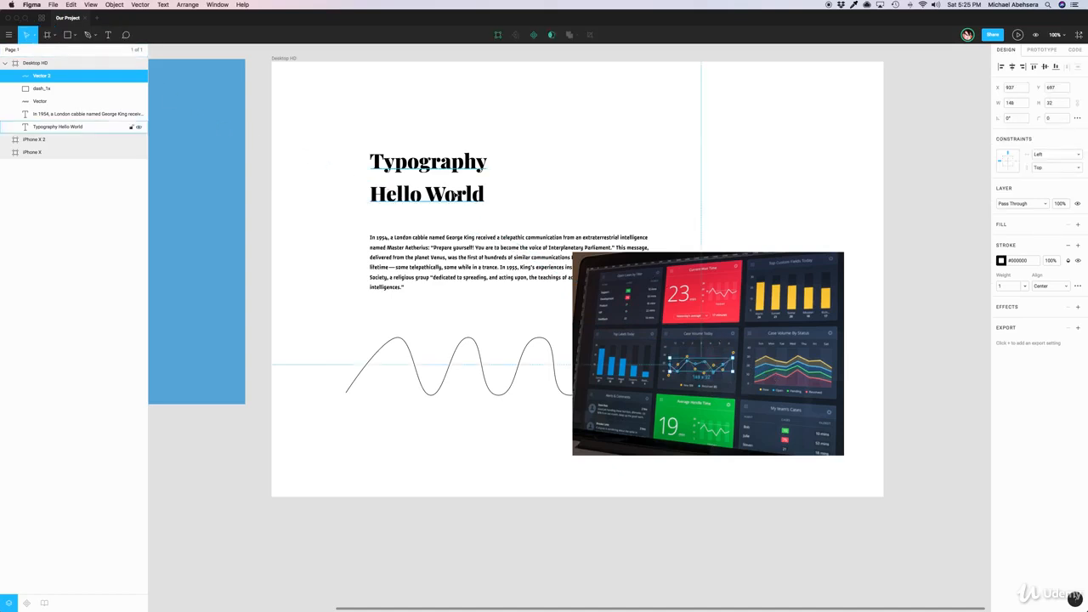
mouse_move(710, 291)
left_mouse_down()
mouse_move(492, 255)
mouse_move(455, 269)
left_mouse_up()
Step: Set the traced line graph path's stroke weight to 1.5
left_click(697, 367)
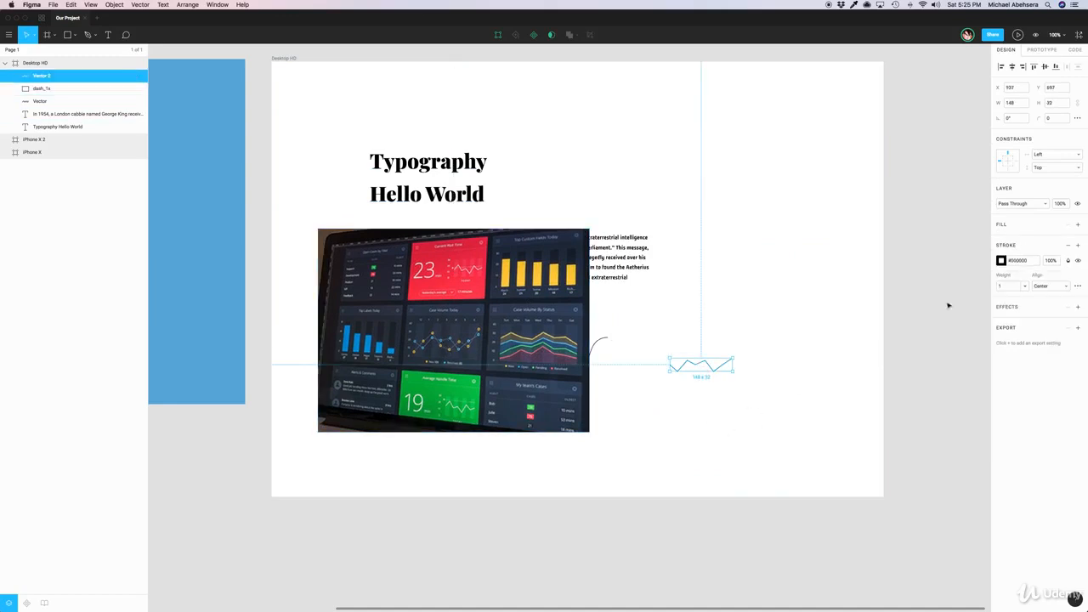
left_click(1028, 287)
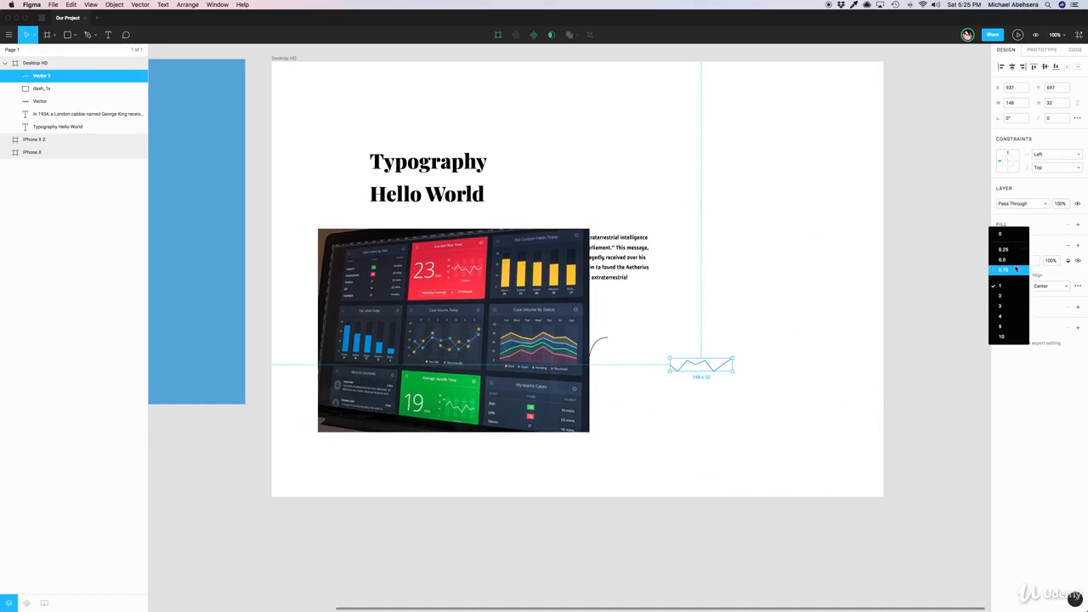
left_click(1030, 262)
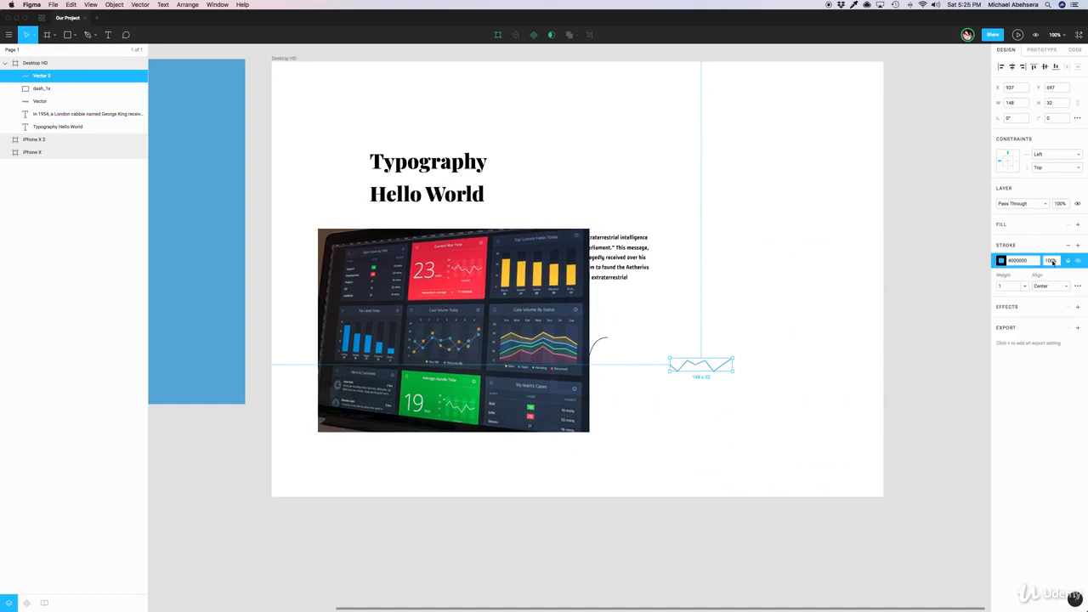
left_click(1017, 286)
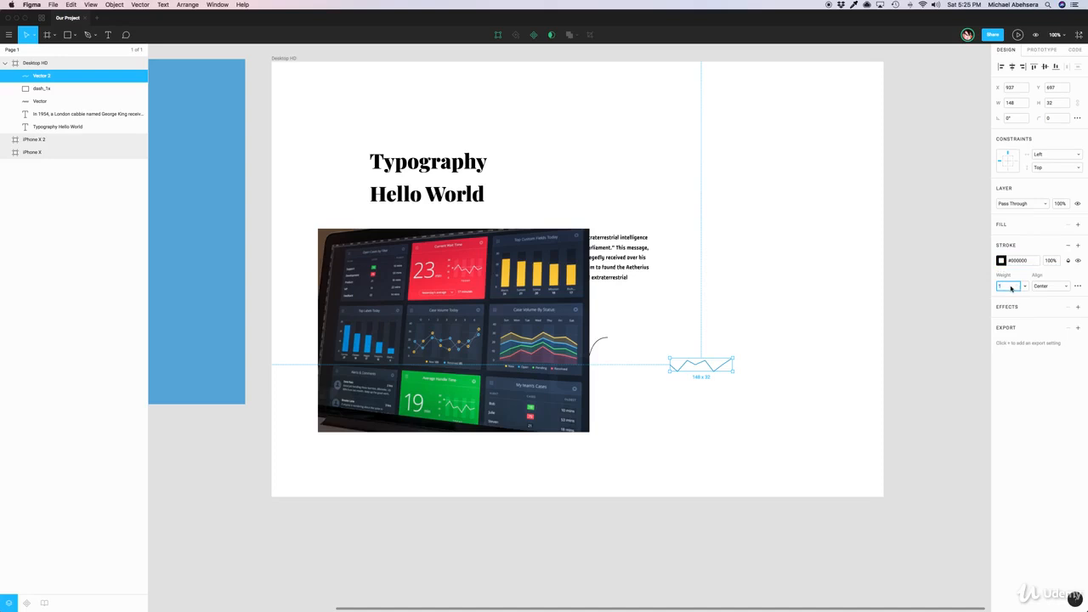
type(".5")
left_click(760, 401)
left_click(712, 367)
Step: Draw a circle about 15 × 15 px on the traced line's first peak with the Ellipse tool
left_click(76, 35)
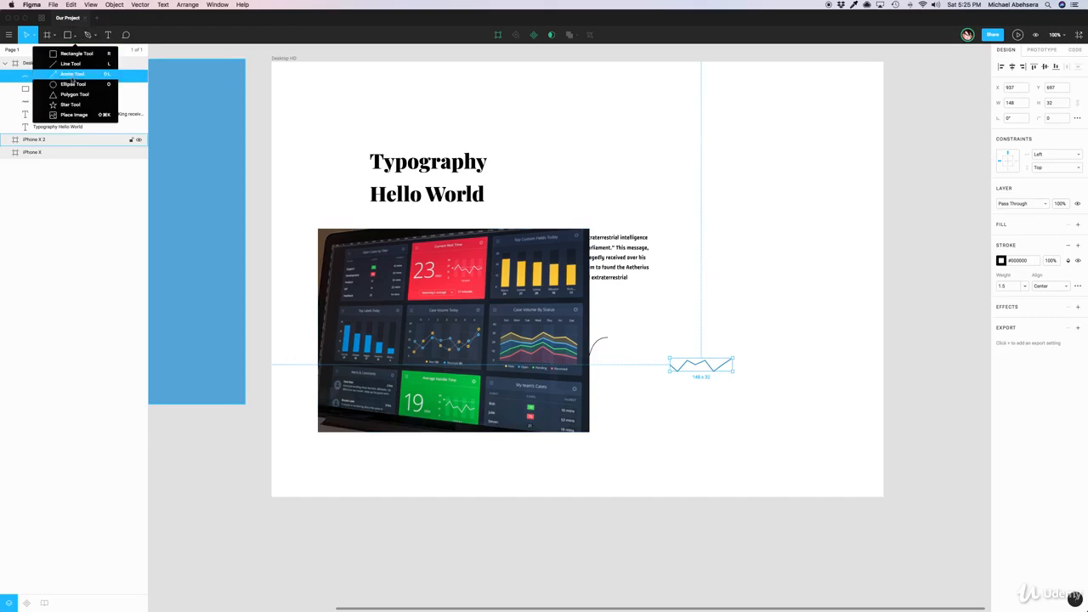
left_click(74, 84)
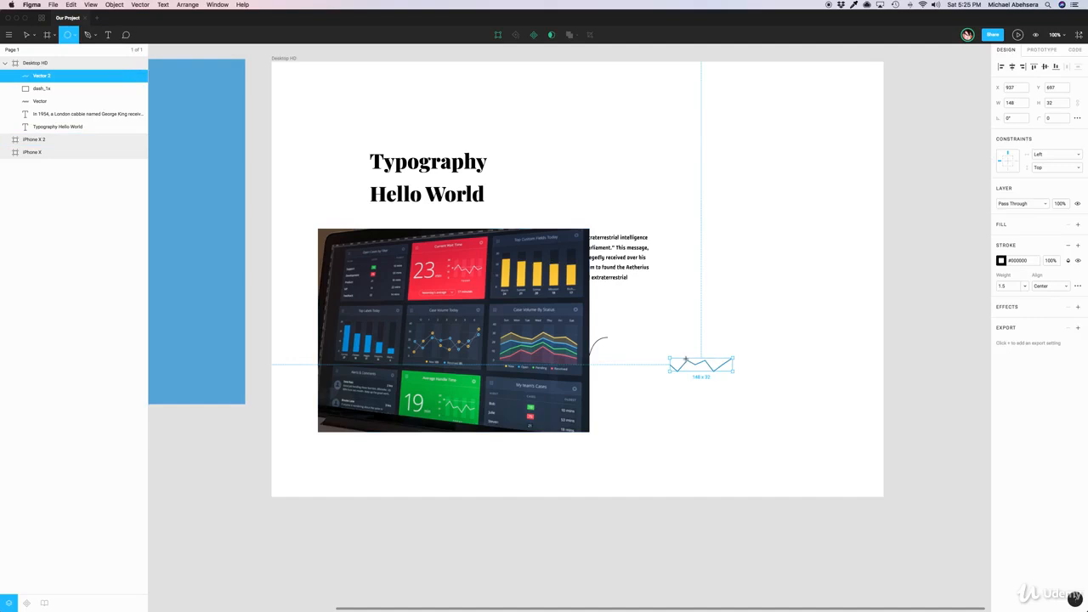
left_click_drag(685, 360, 689, 364)
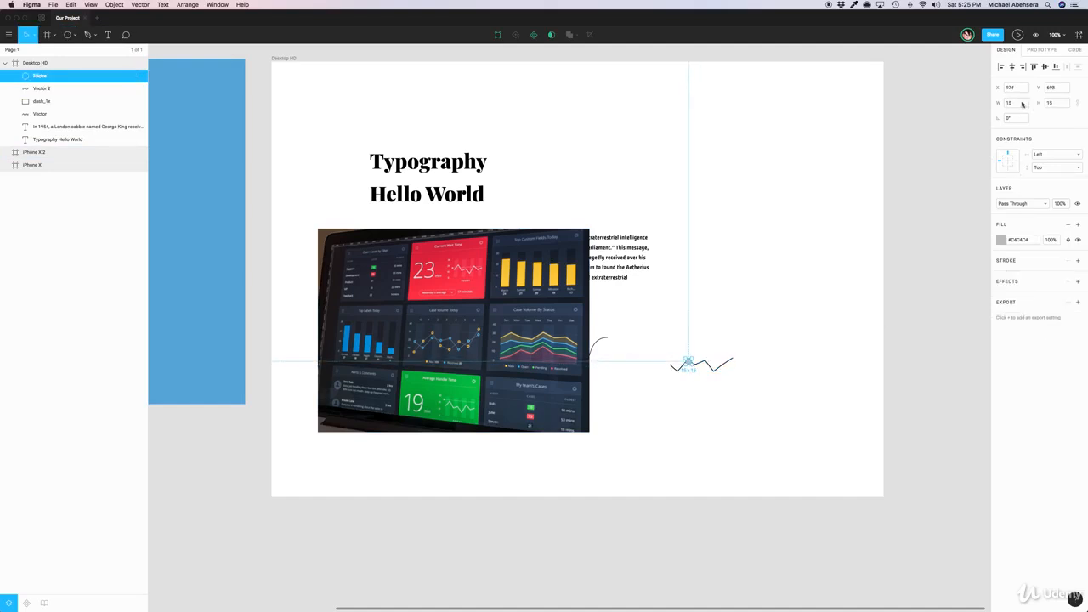
Step: Resize the circle to 12 × 12 px and shift it slightly left onto the traced line's first peak
left_click(1022, 102)
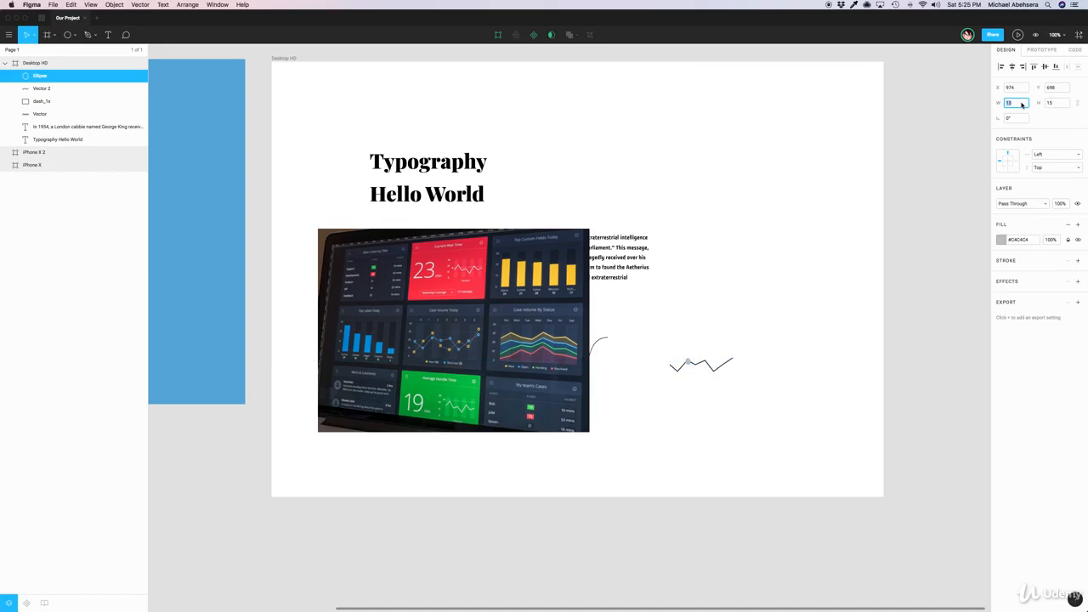
left_click(1054, 103)
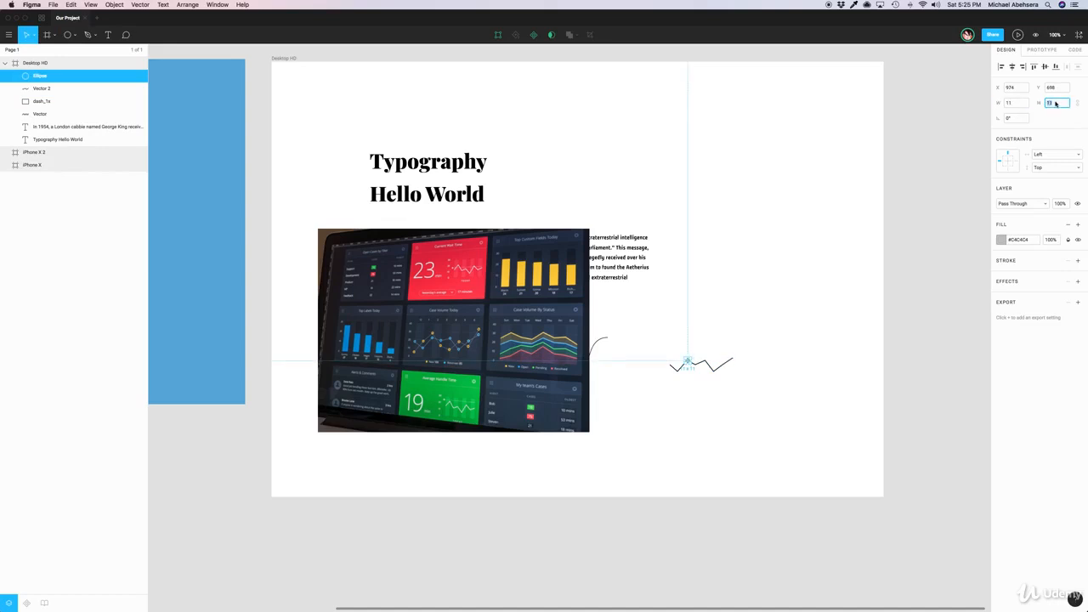
type("12")
left_click(1018, 103)
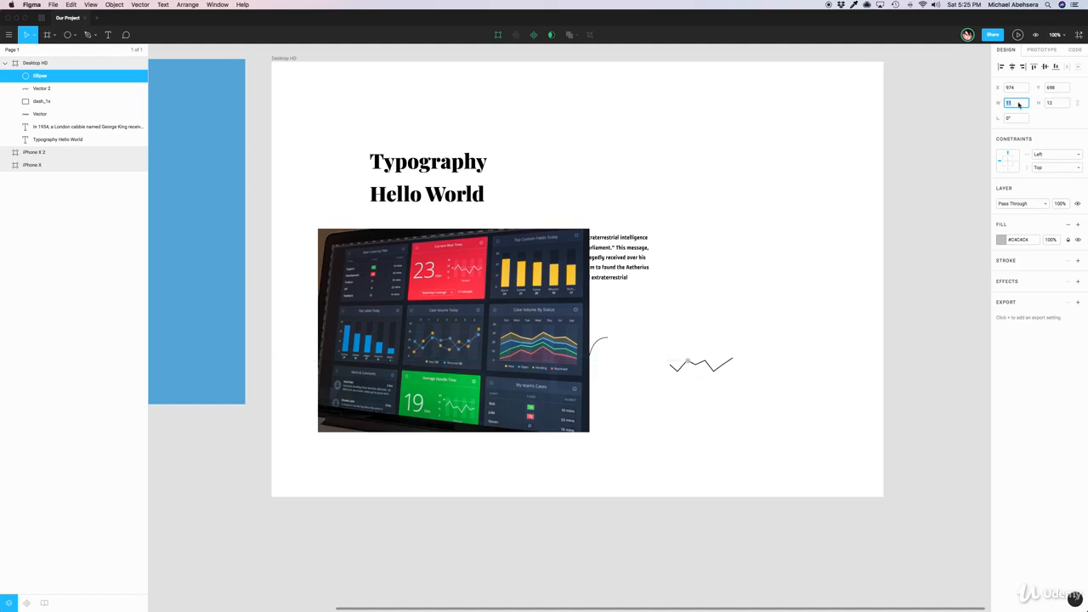
type("12")
left_click(765, 381)
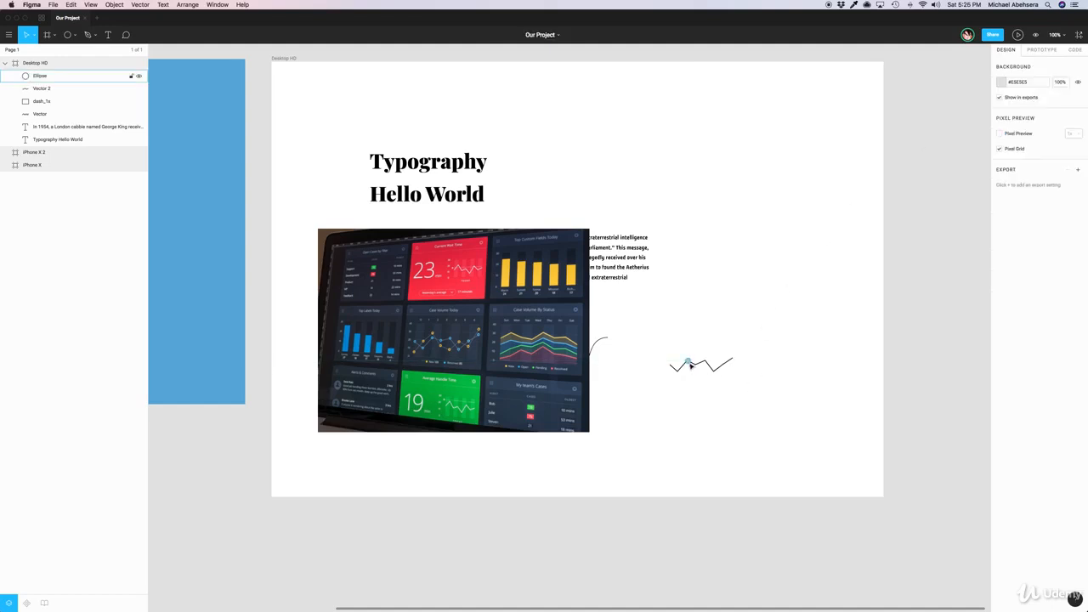
left_click(689, 364)
left_click_drag(691, 366, 689, 365)
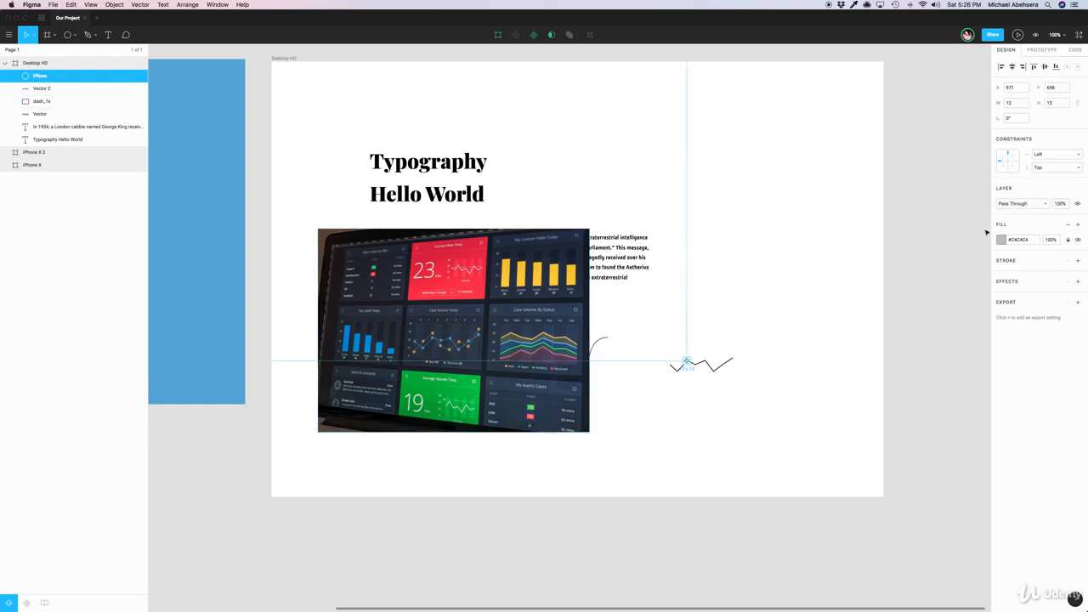
Step: Remove the circle's fill and give it a black inside stroke with a weight of 2
left_click(1068, 225)
left_click(1078, 244)
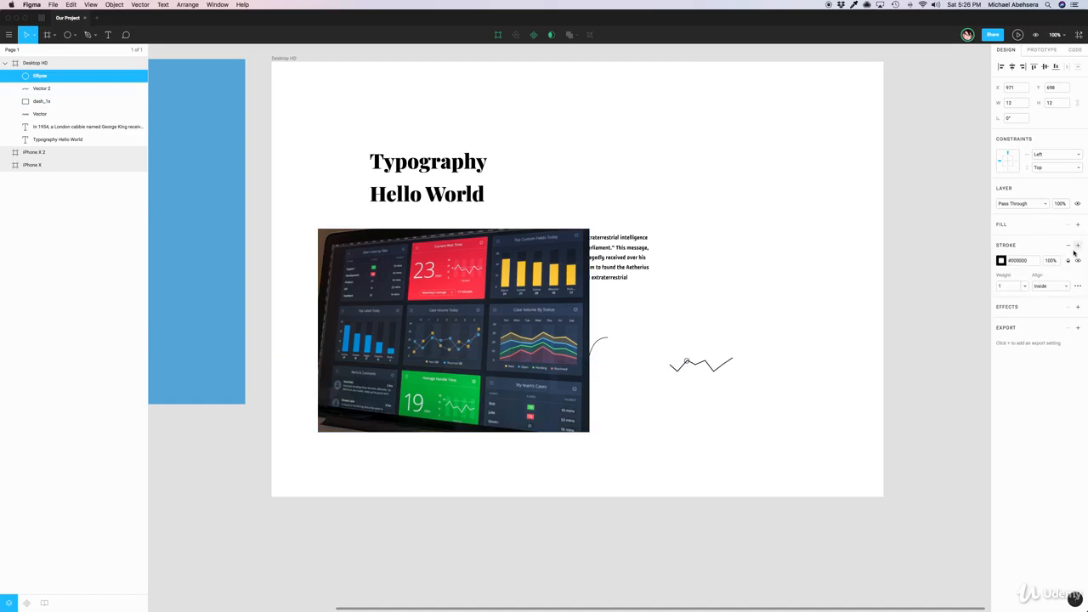
left_click(1024, 286)
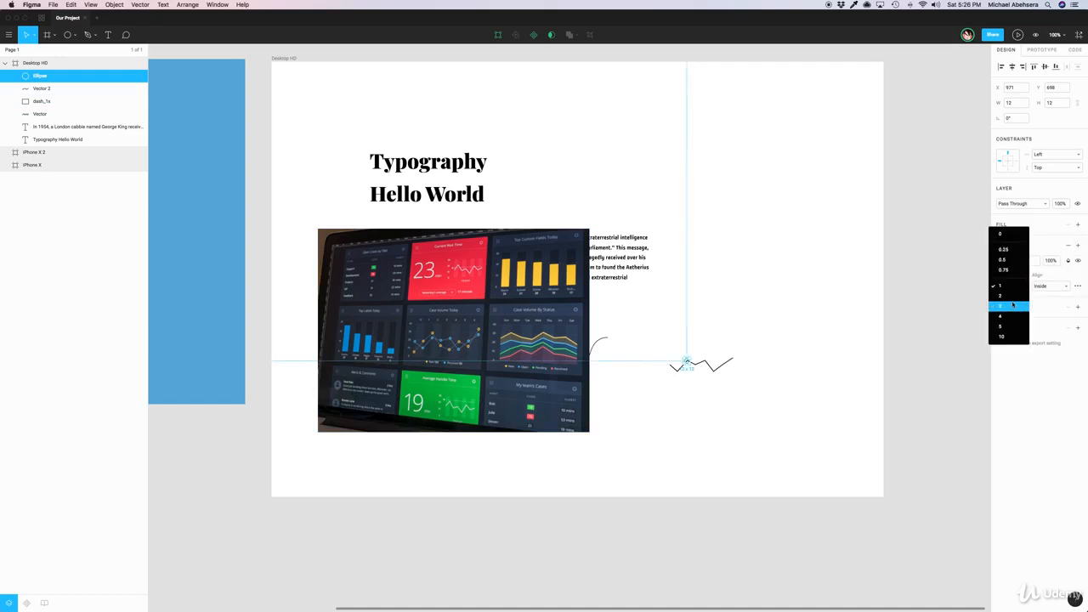
left_click(1012, 305)
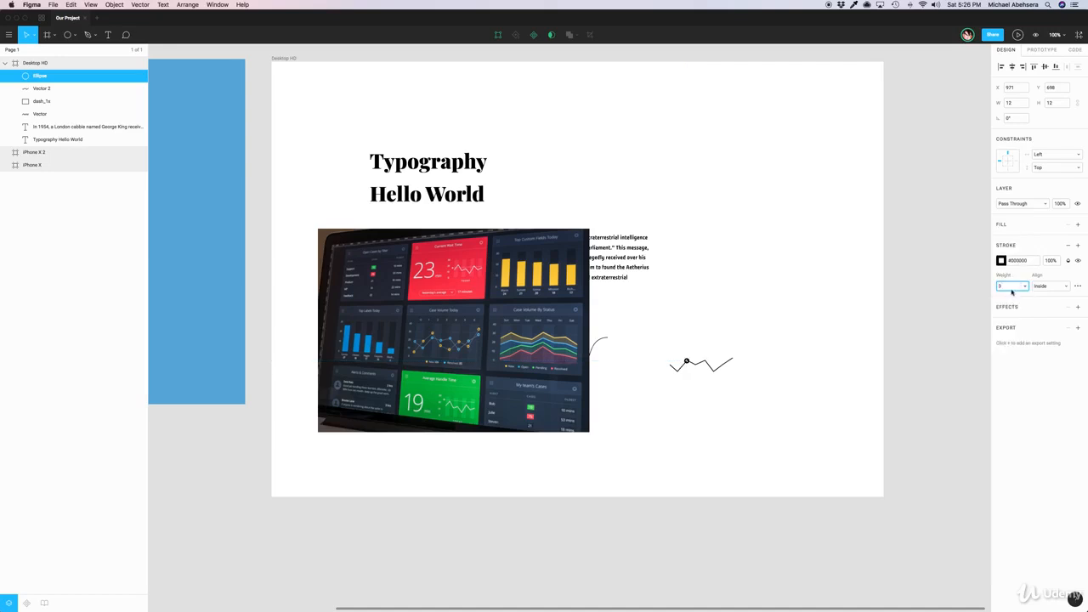
left_click(1024, 285)
left_click(1012, 275)
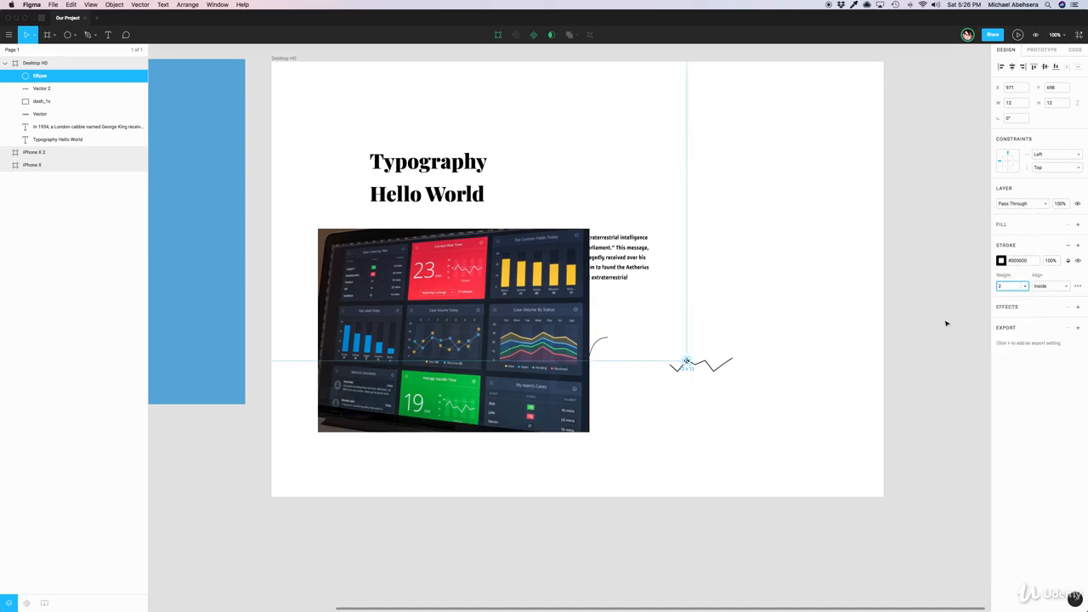
Step: Sample the yellow of the dashboard line graph's point marker as the circle's stroke colour
left_click(1001, 260)
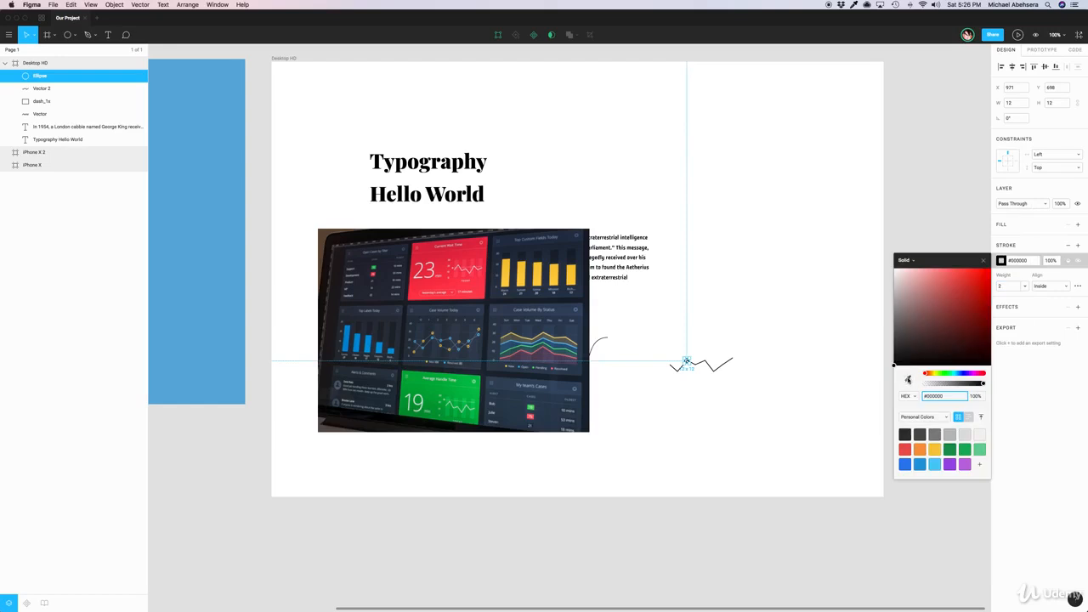
left_click(908, 379)
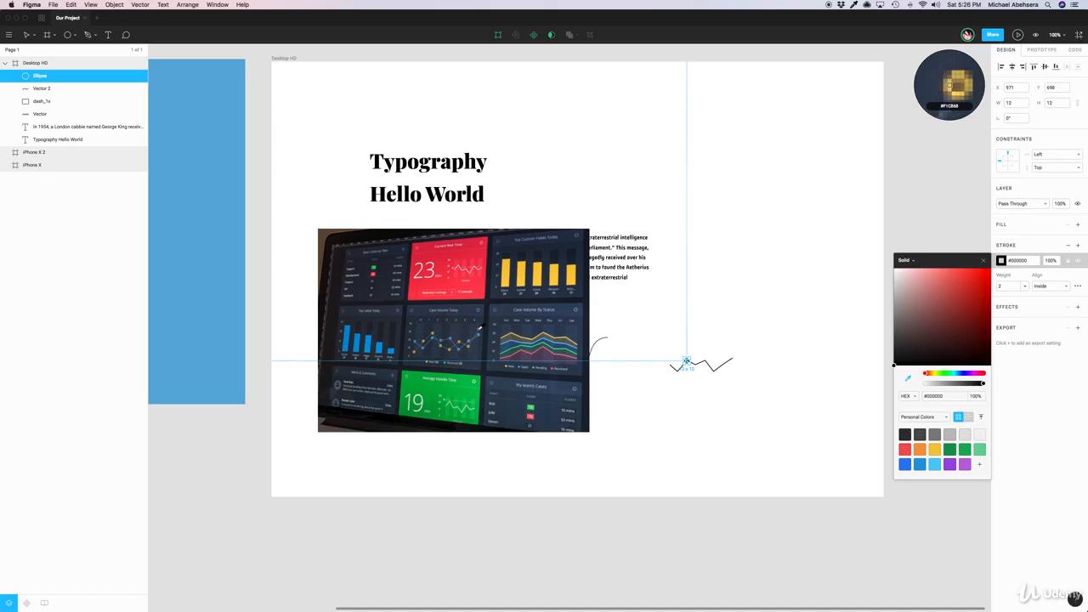
left_click(479, 328)
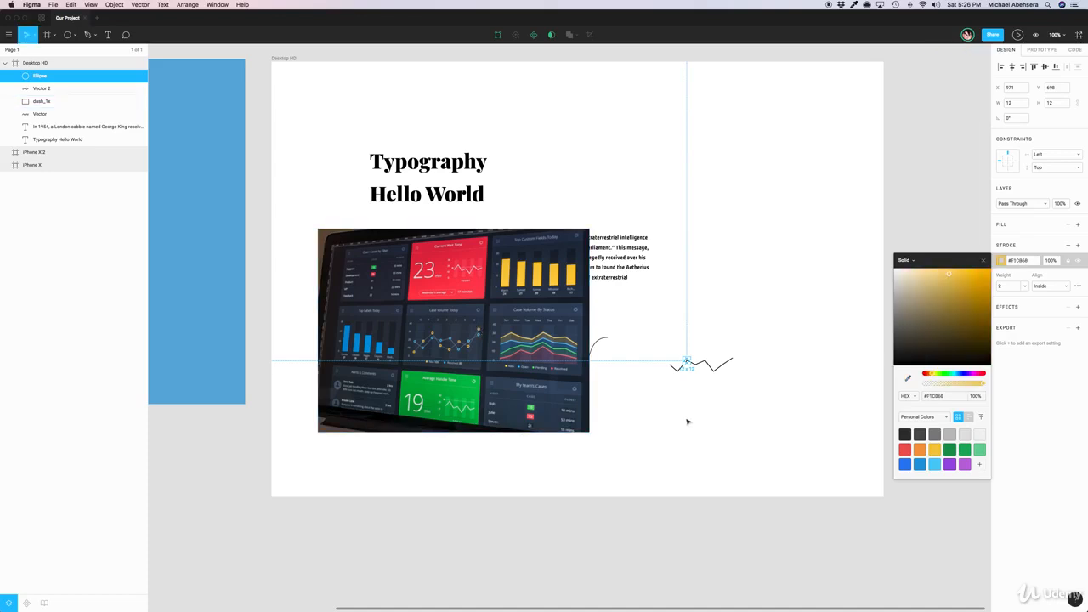
left_click(794, 401)
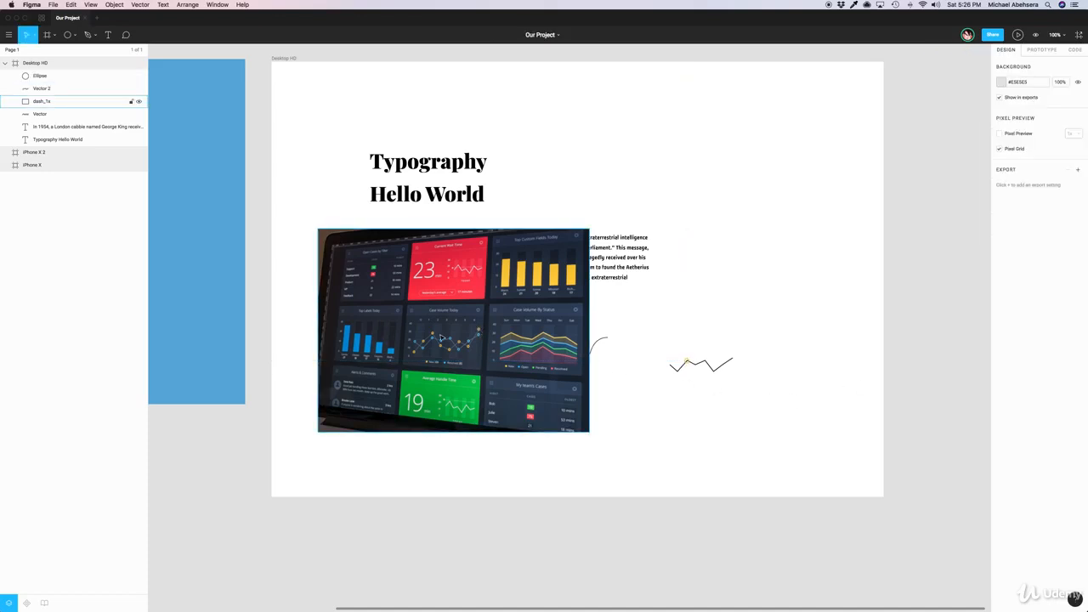
Step: Set the yellow circle's stroke weight to 3
left_click(687, 362)
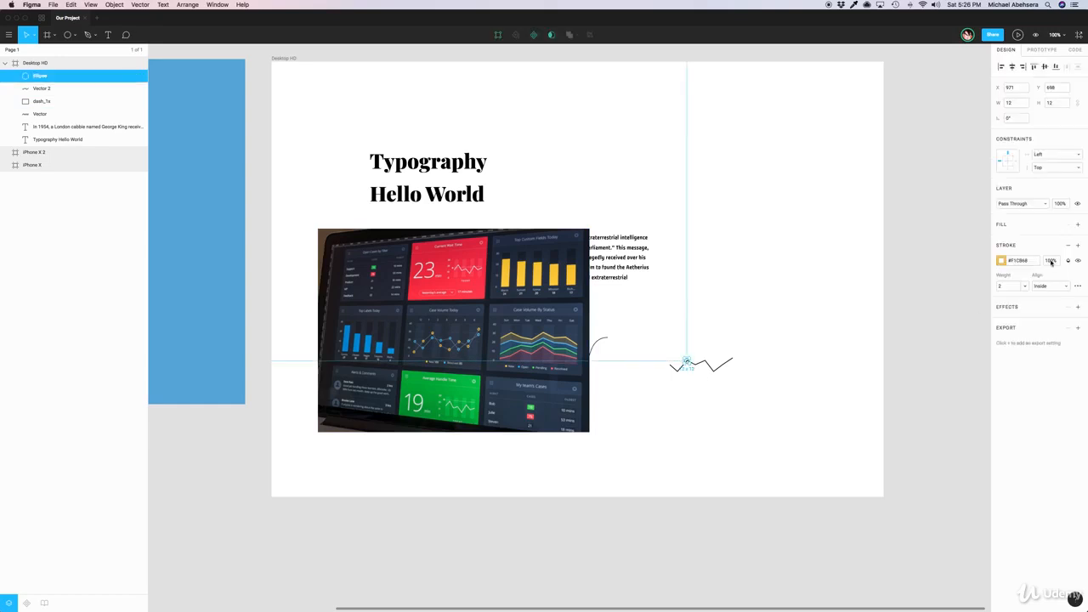
left_click(1026, 289)
left_click(1022, 304)
left_click(811, 372)
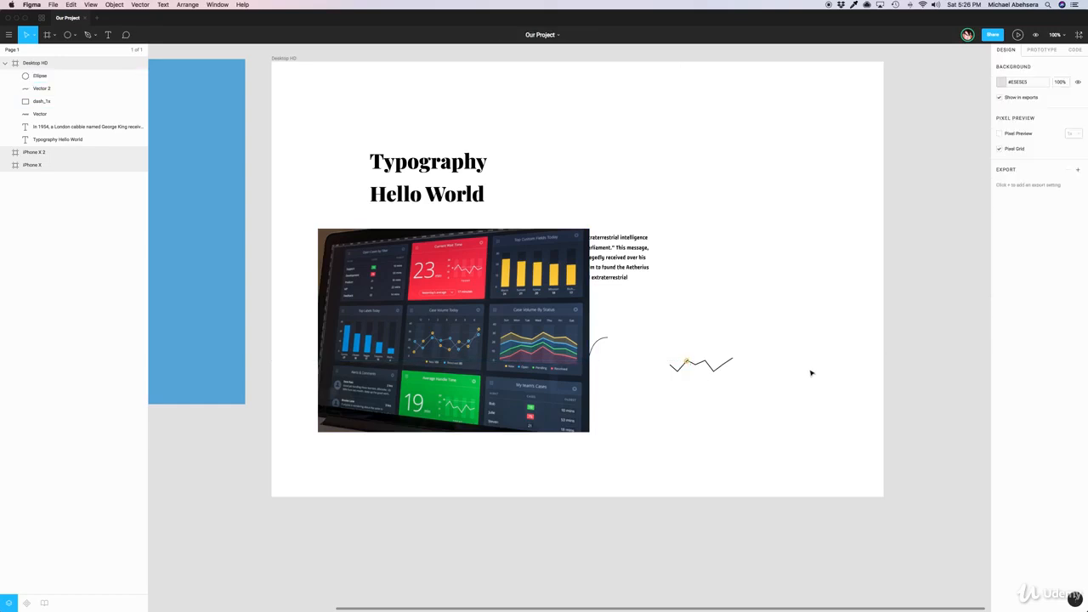
Step: Set the traced line's stroke colour to the grey-blue #5C7088 sampled from the dashboard's line graph
left_click(705, 366)
left_click(1001, 260)
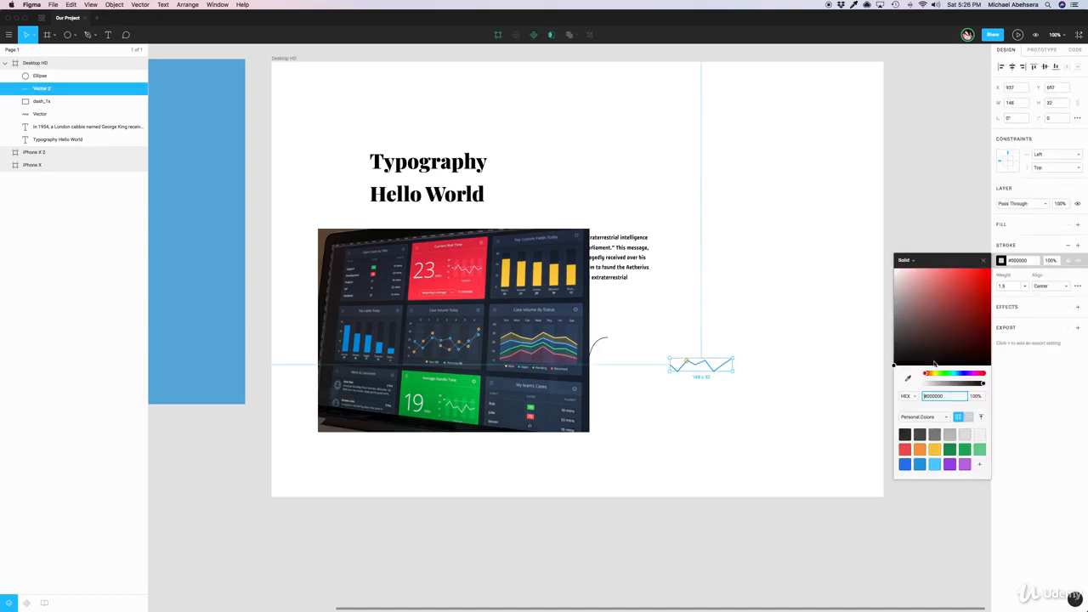
left_click(908, 380)
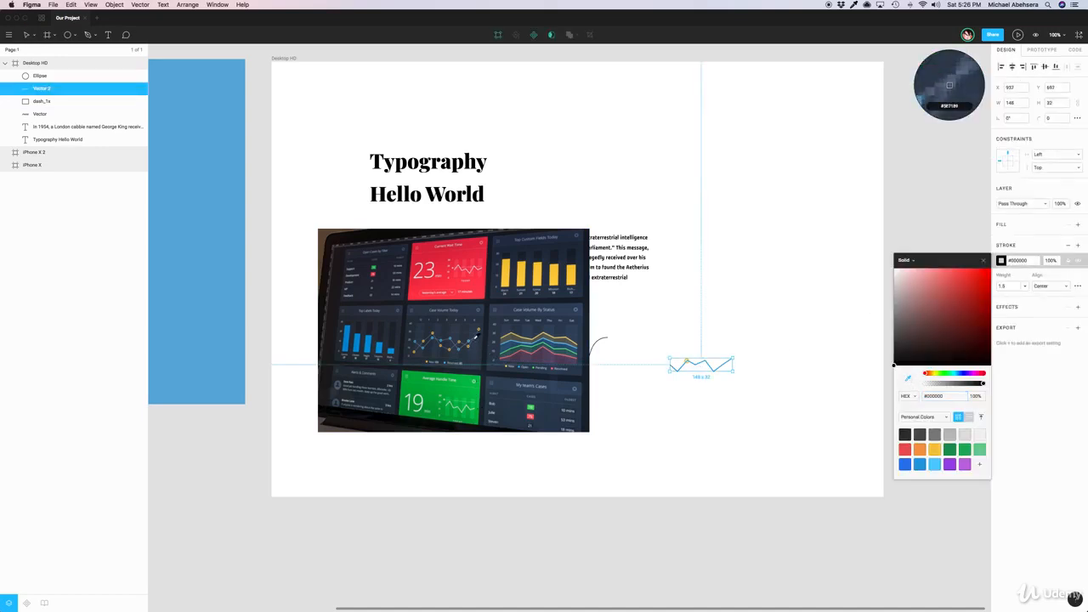
left_click(949, 85)
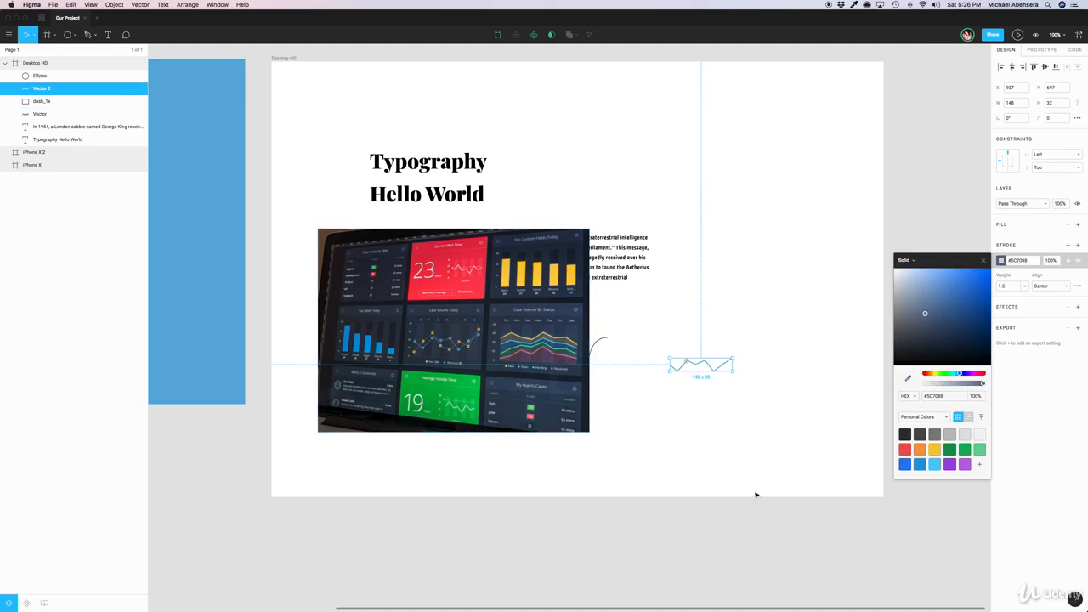
left_click(739, 444)
Step: Duplicate the yellow circle onto the traced line's start, second peak, last low point and end
left_click(687, 362)
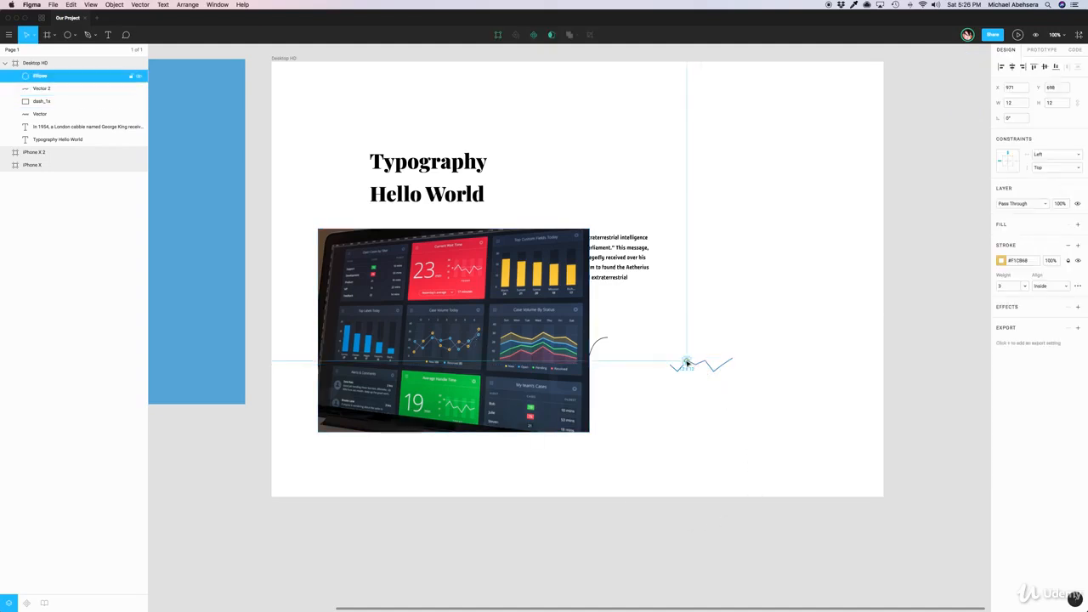
mouse_move(686, 362)
left_mouse_down()
mouse_move(734, 362)
mouse_move(671, 365)
left_mouse_up()
left_click(699, 405)
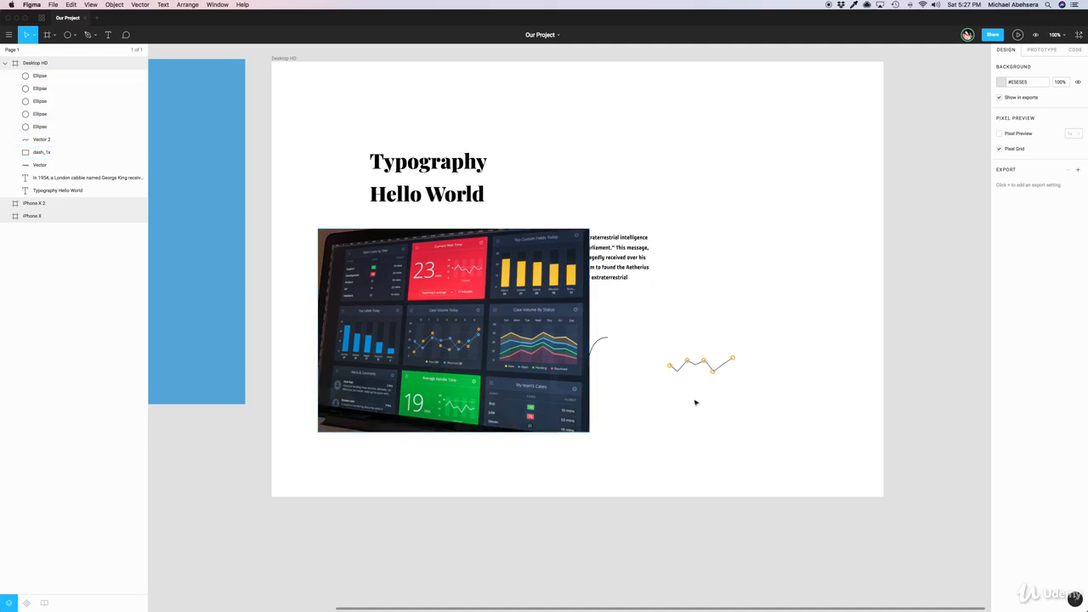
Step: Delete all five yellow marker circles from the traced line graph
left_click(703, 362)
key("Delete")
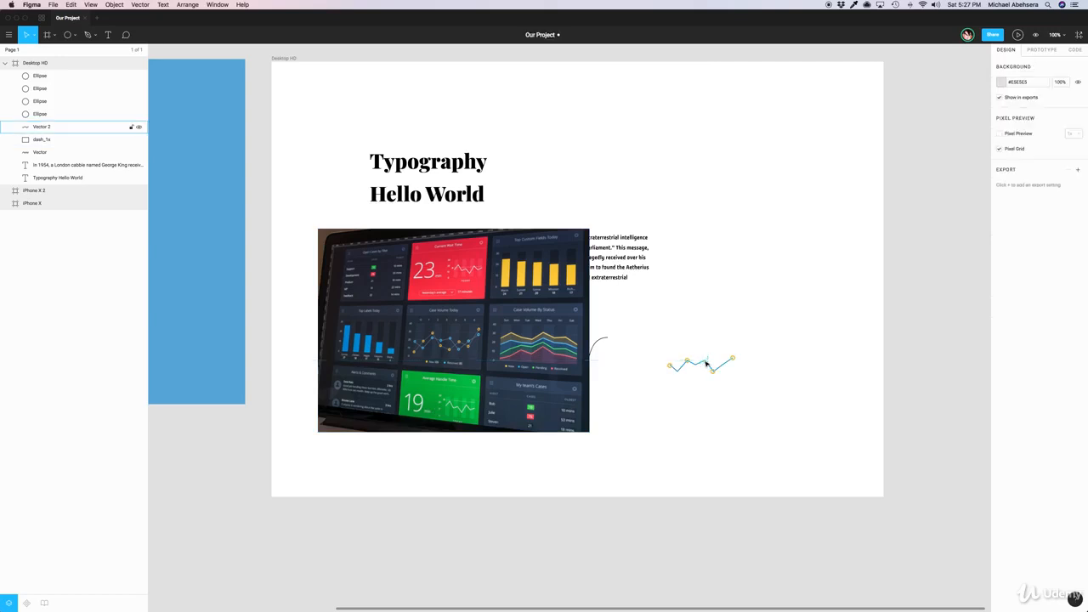
left_click(733, 360)
key("Delete")
left_click(713, 370)
key("Delete")
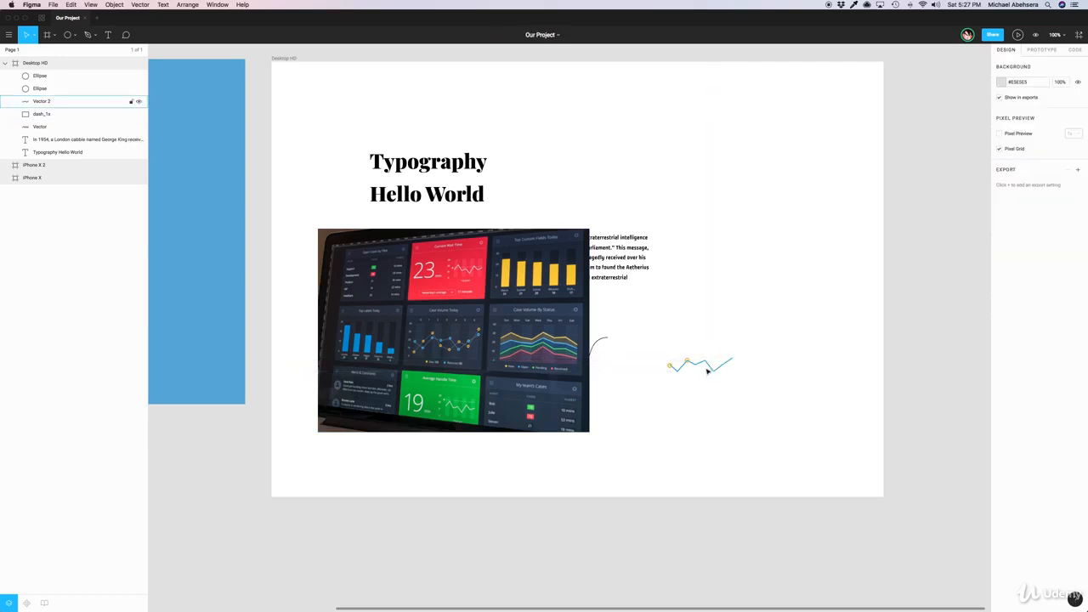
left_click(687, 361)
key("Delete")
left_click(670, 366)
key("Delete")
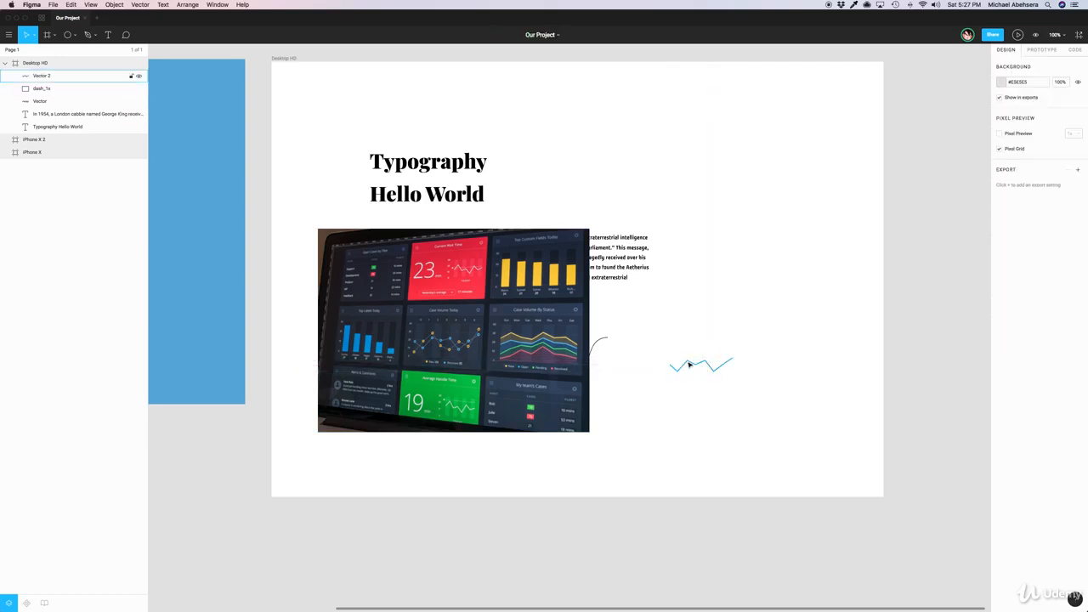
Step: Curve the traced line graph's points into a smooth wave with the Bend tool and finish editing the path
left_click(689, 366)
double_click(692, 366)
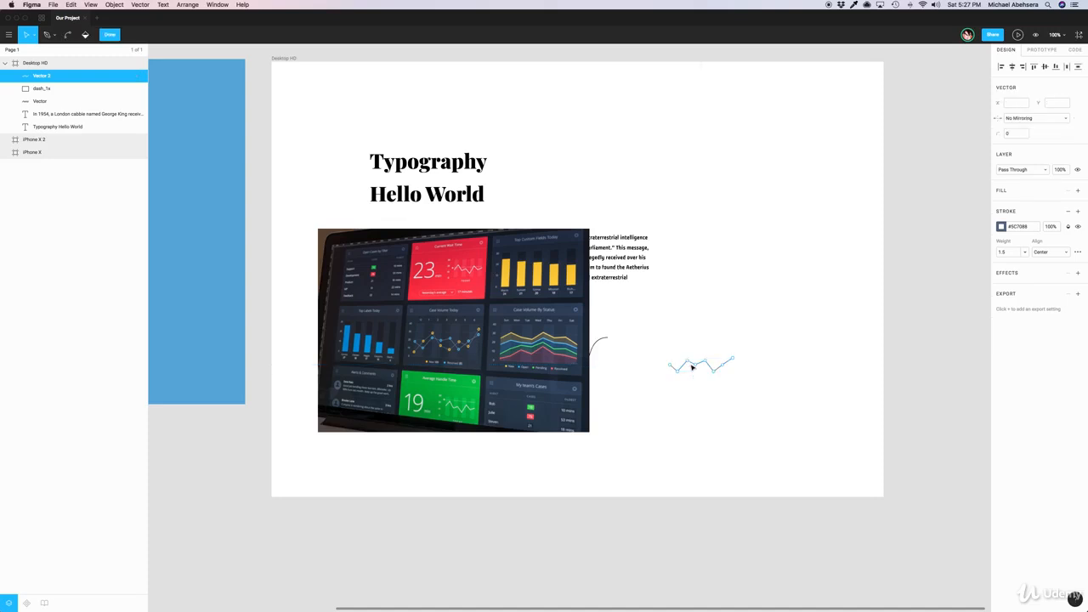
left_click(68, 35)
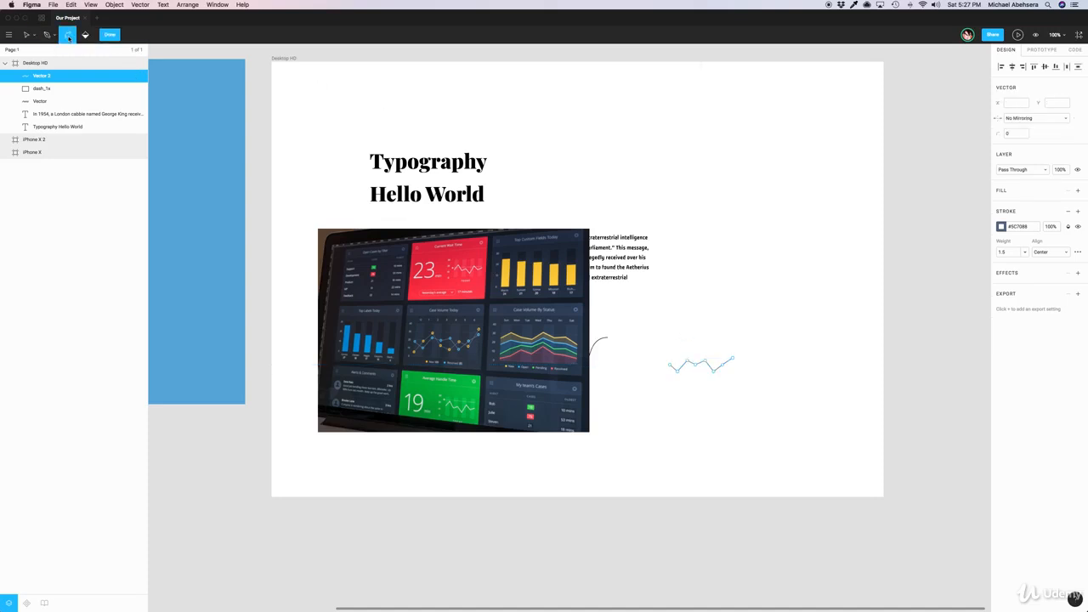
left_click(718, 371)
mouse_move(722, 374)
left_mouse_down()
mouse_move(740, 364)
mouse_move(697, 360)
mouse_move(679, 371)
left_mouse_up()
left_click(675, 385)
left_click(110, 34)
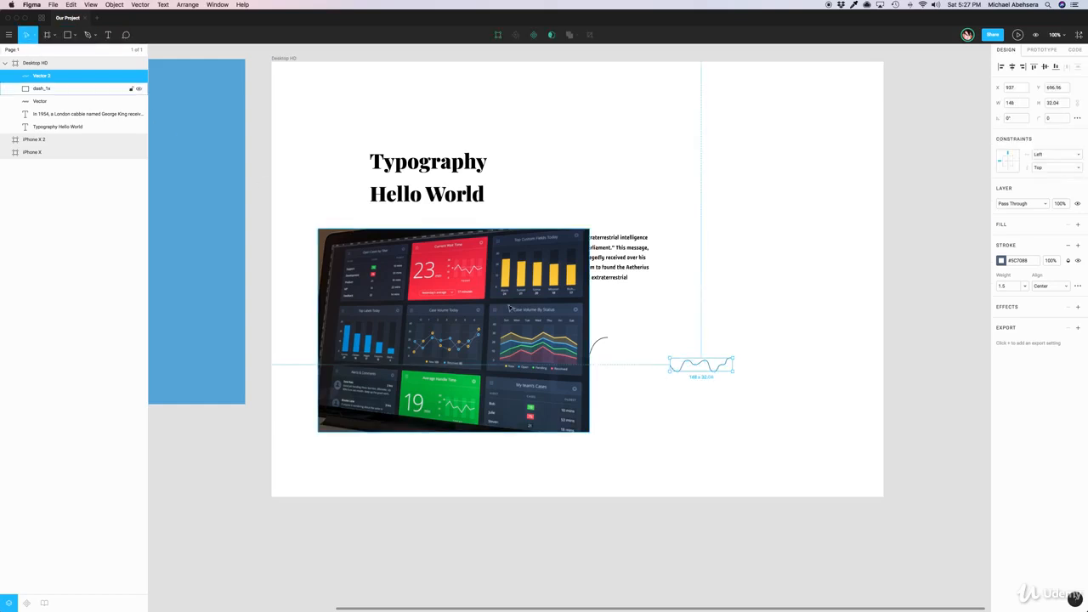
Step: Delete the small curved line graph path beside the dashboard image
left_click(676, 417)
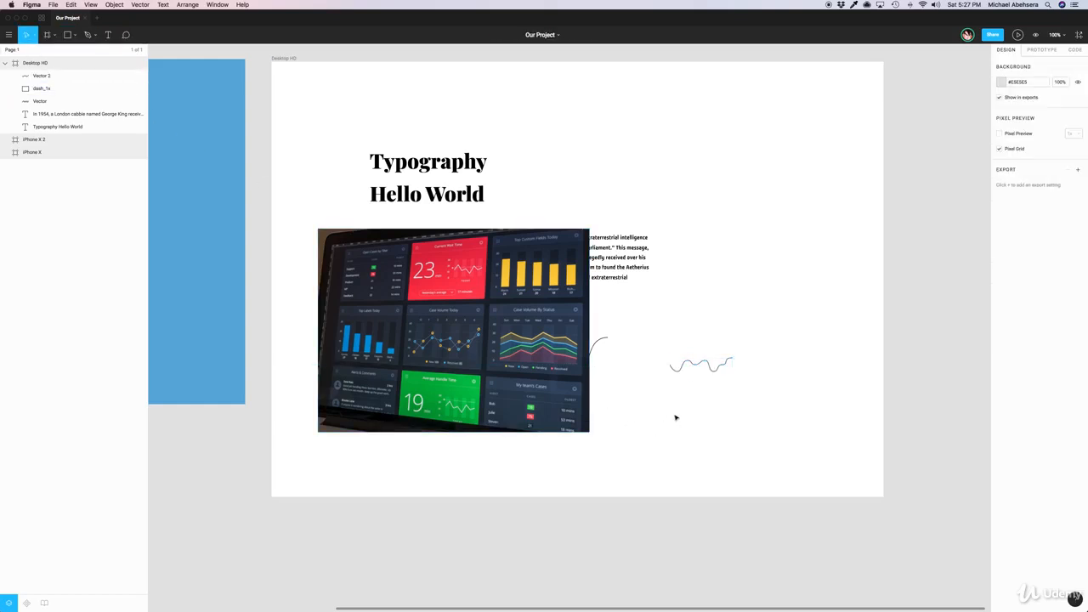
left_click(699, 367)
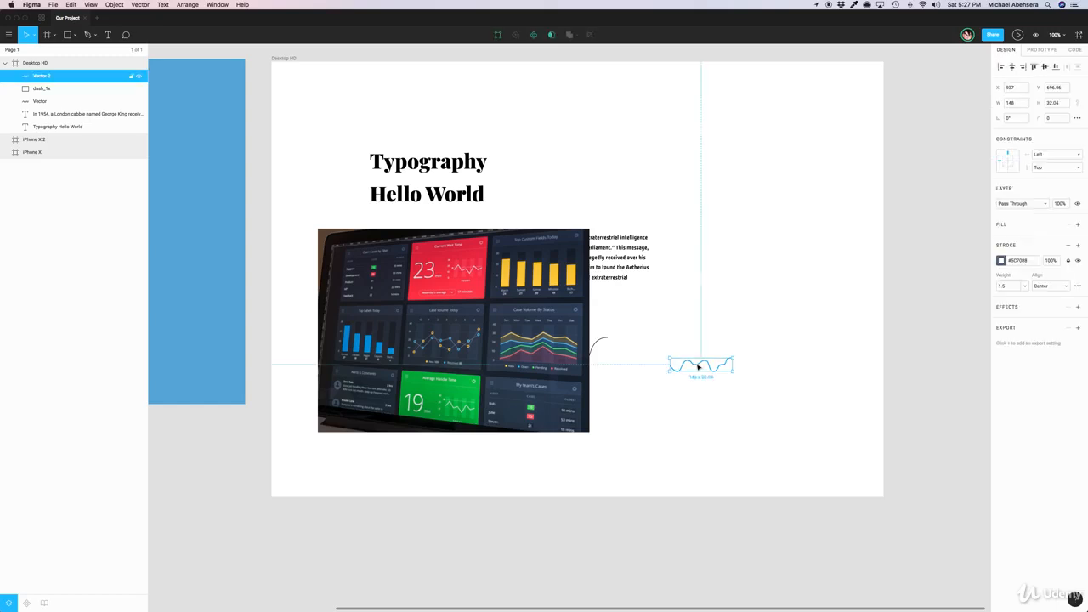
key("Delete")
Step: Draw a rising six-point zigzag about 696 × 284 px above the dashboard image with the Pen tool
left_click(88, 35)
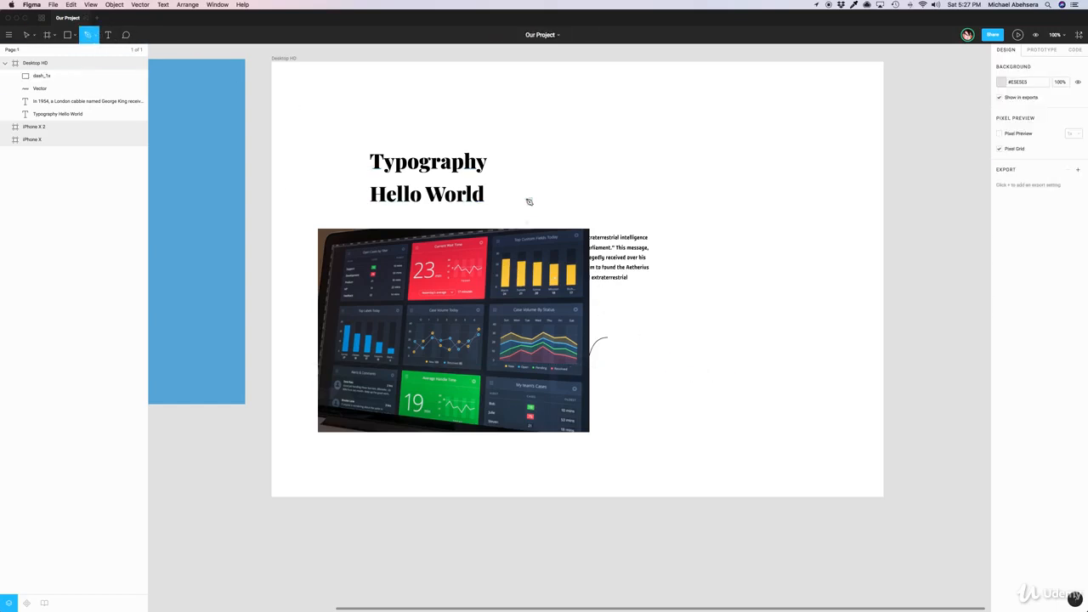
left_click(497, 207)
left_click(577, 133)
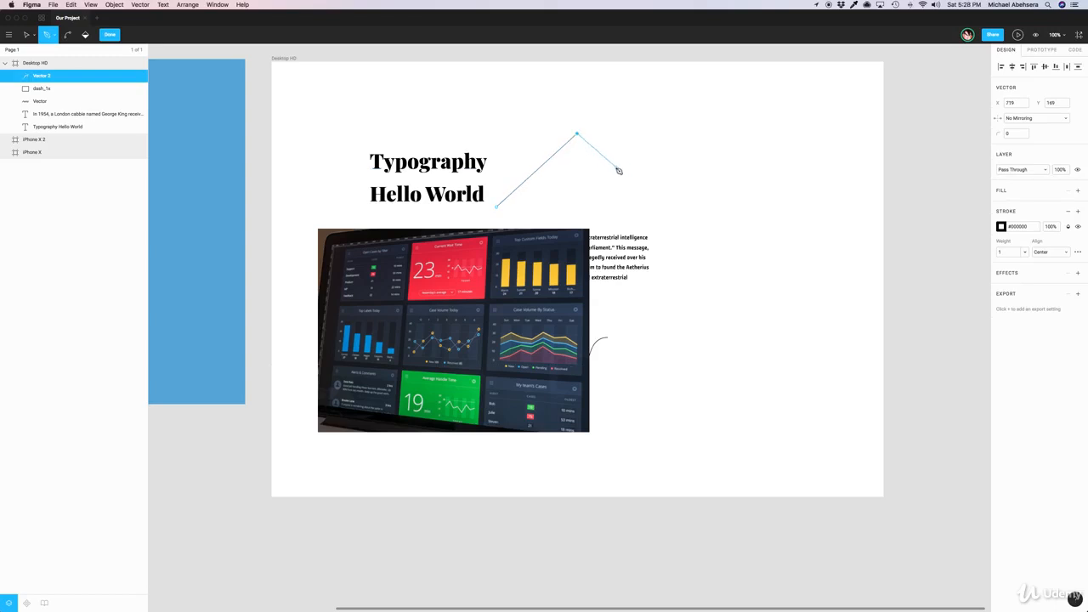
left_click(609, 166)
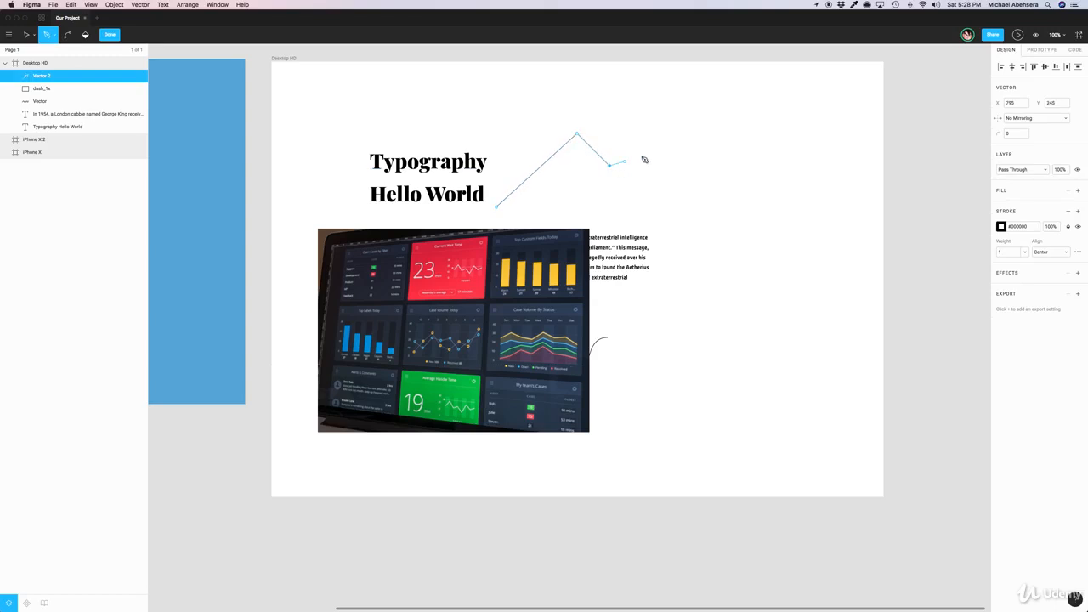
left_click(671, 116)
left_click(704, 147)
left_click(791, 87)
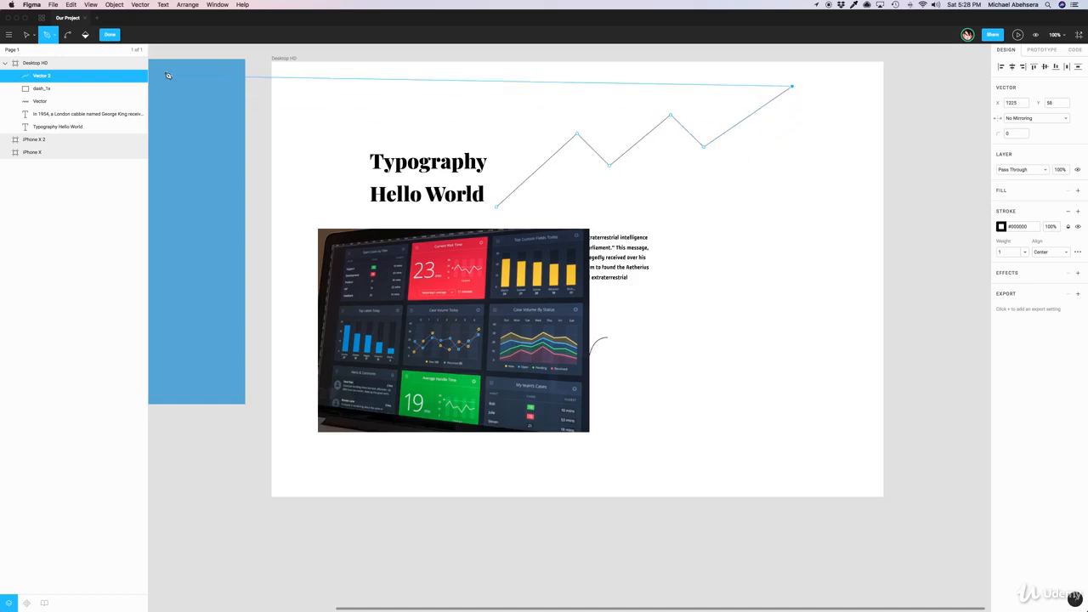
left_click(111, 35)
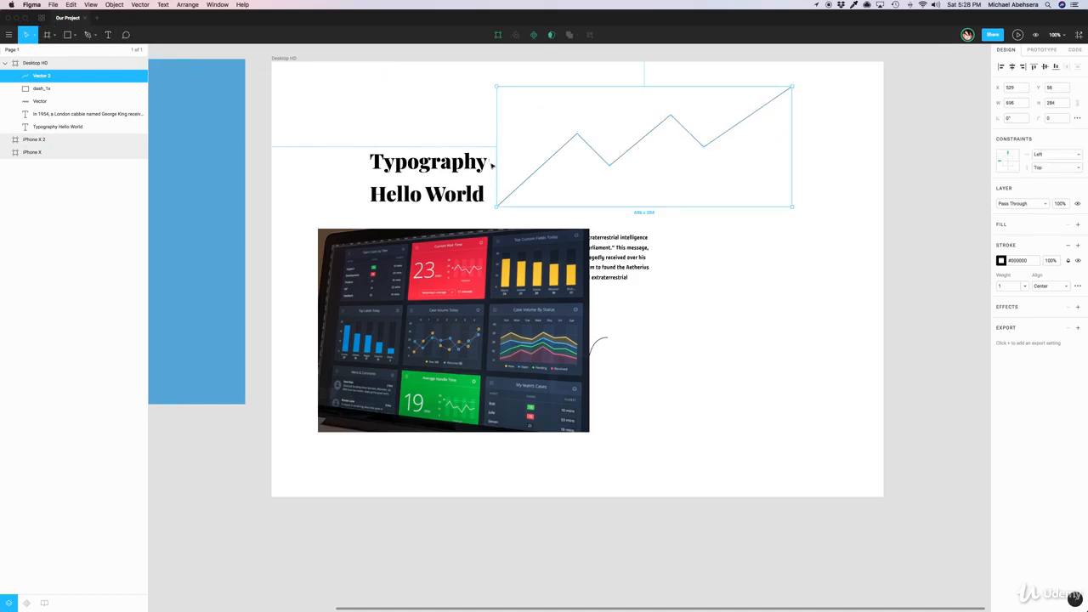
Step: Bend the large zigzag's two peaks, two valleys and end point into smooth curves, and finish editing the path
left_click(619, 157)
double_click(613, 162)
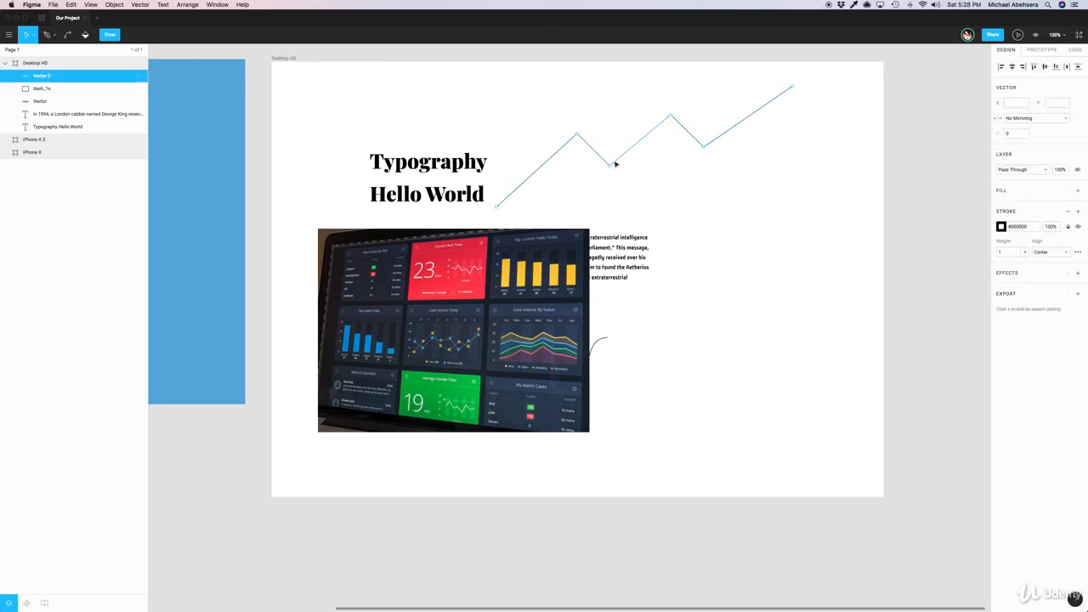
key("super")
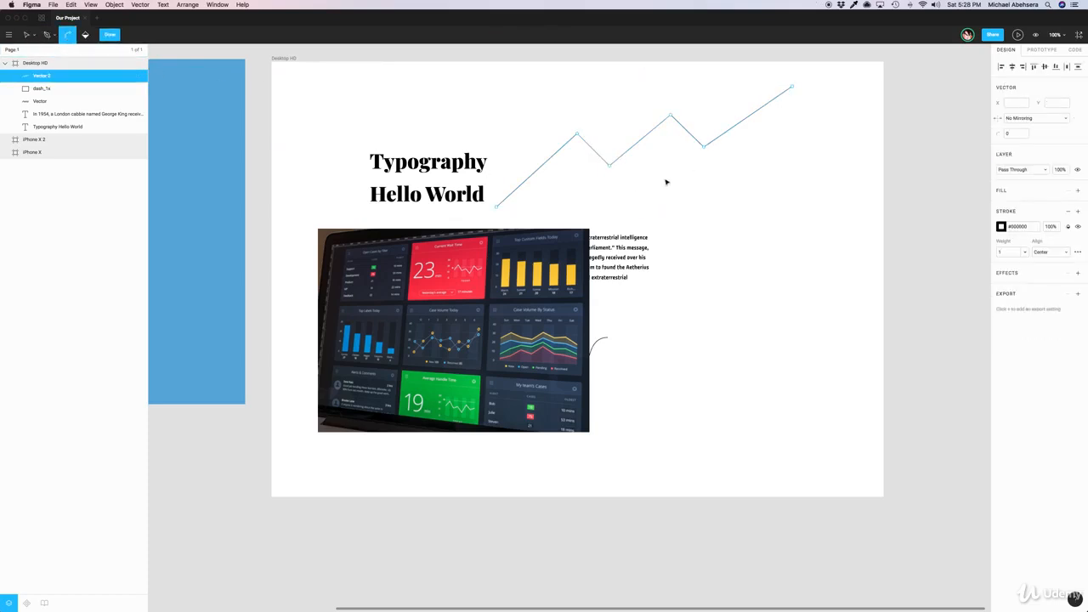
left_click_drag(609, 167, 630, 166)
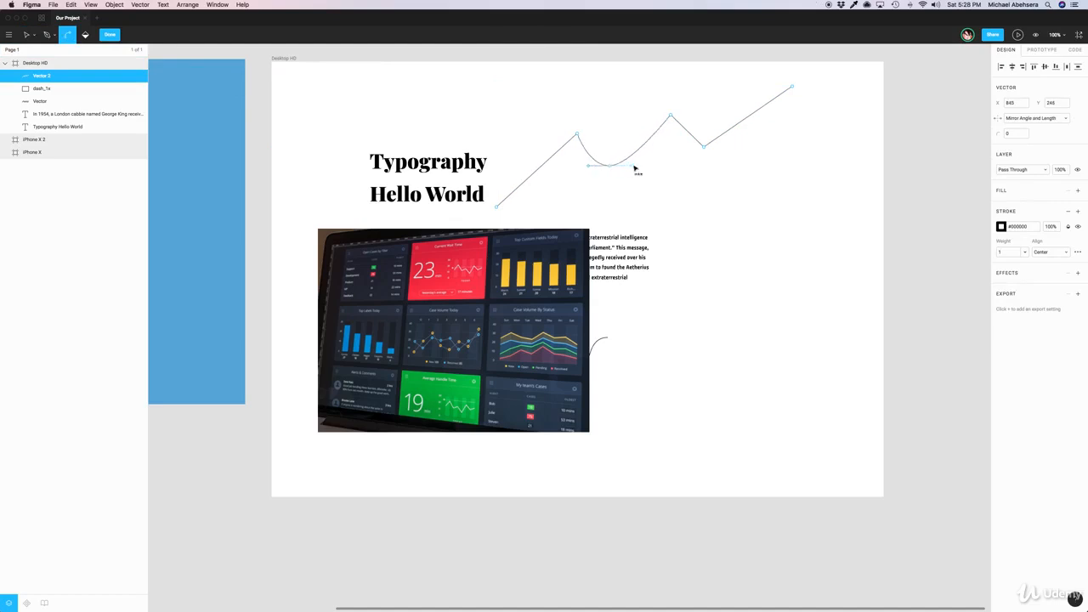
left_click_drag(673, 120, 685, 114)
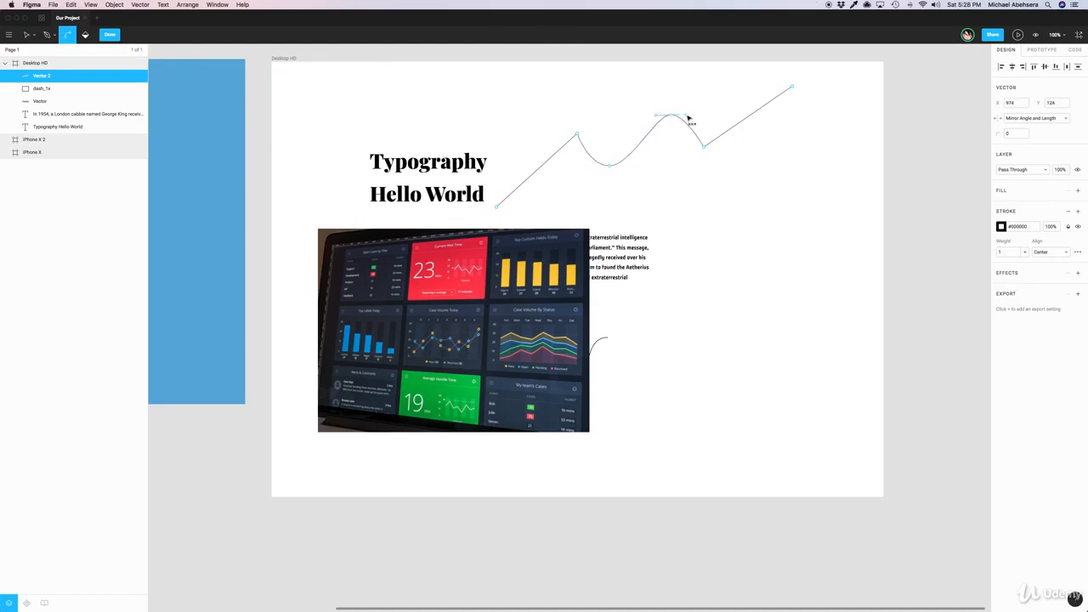
left_click_drag(705, 151, 724, 151)
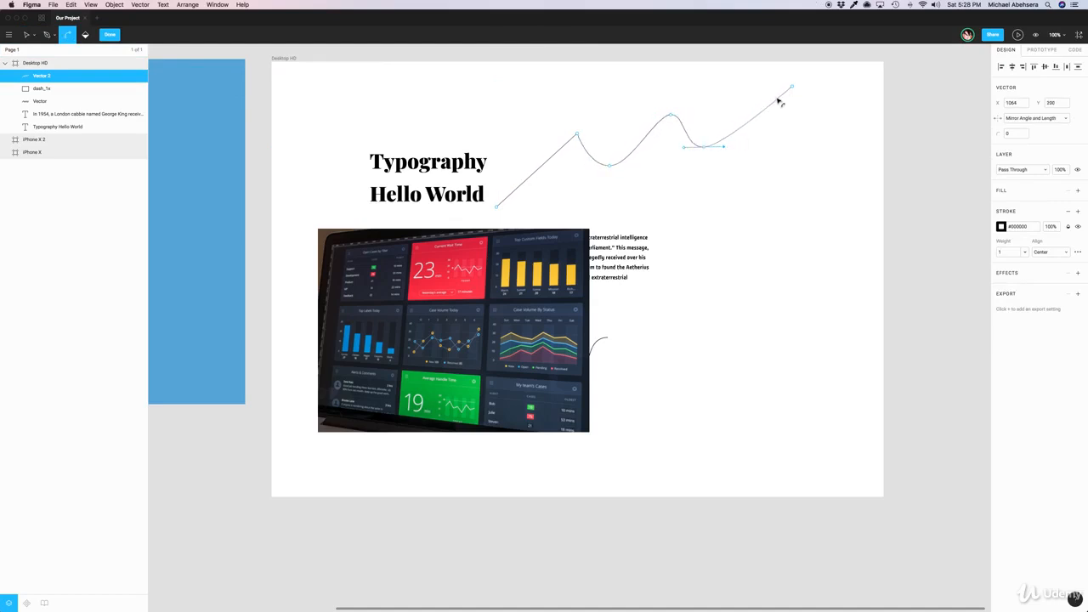
left_click_drag(793, 89, 768, 89)
left_click_drag(578, 135, 597, 139)
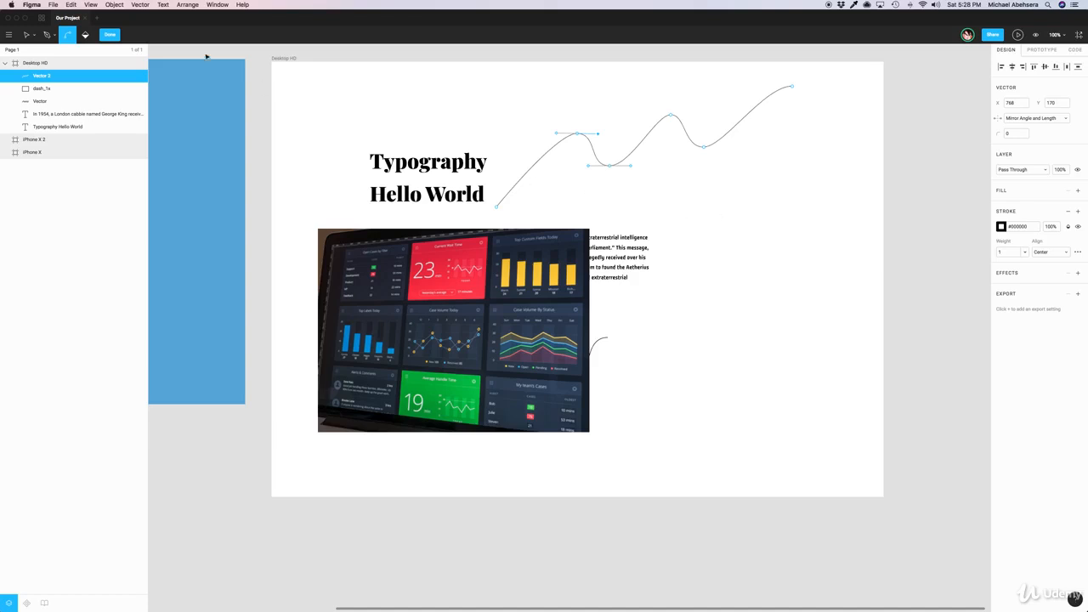
left_click(111, 34)
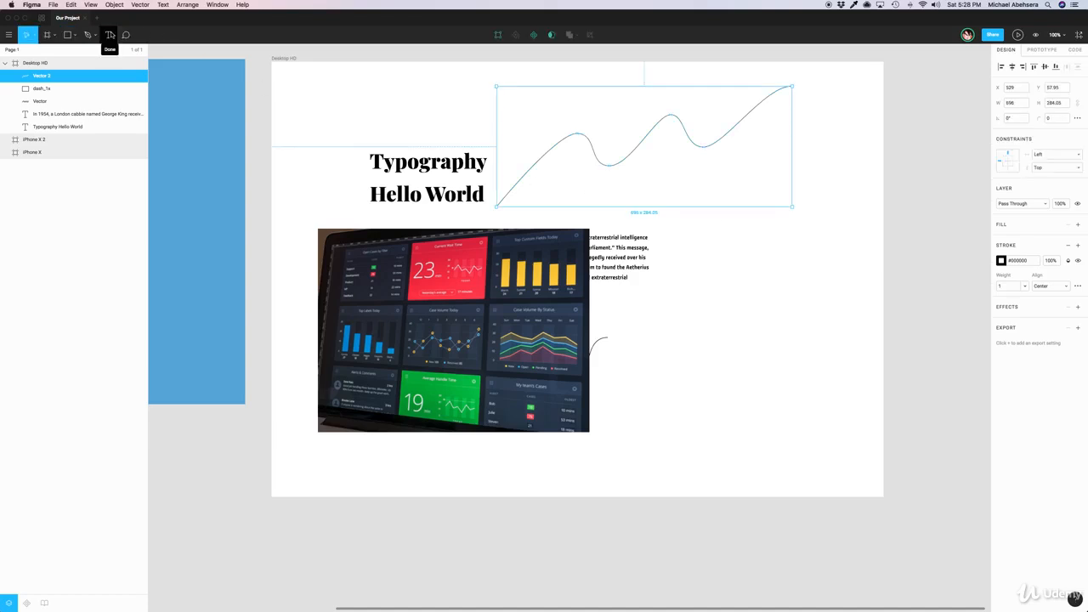
Step: Set the large wave path's stroke weight to 4
left_click(1024, 289)
left_click(1010, 305)
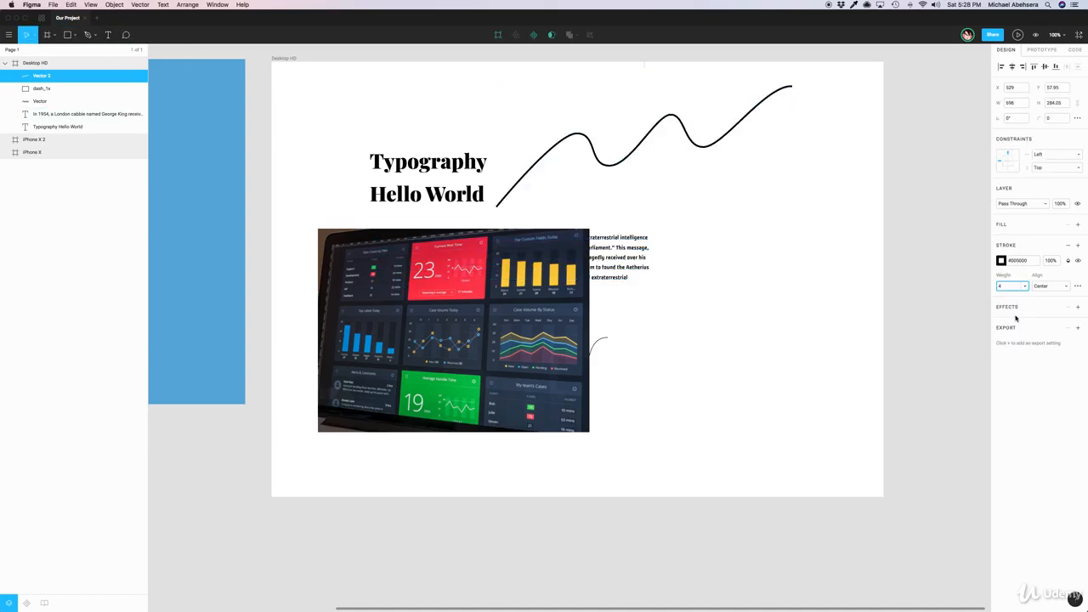
left_click(832, 332)
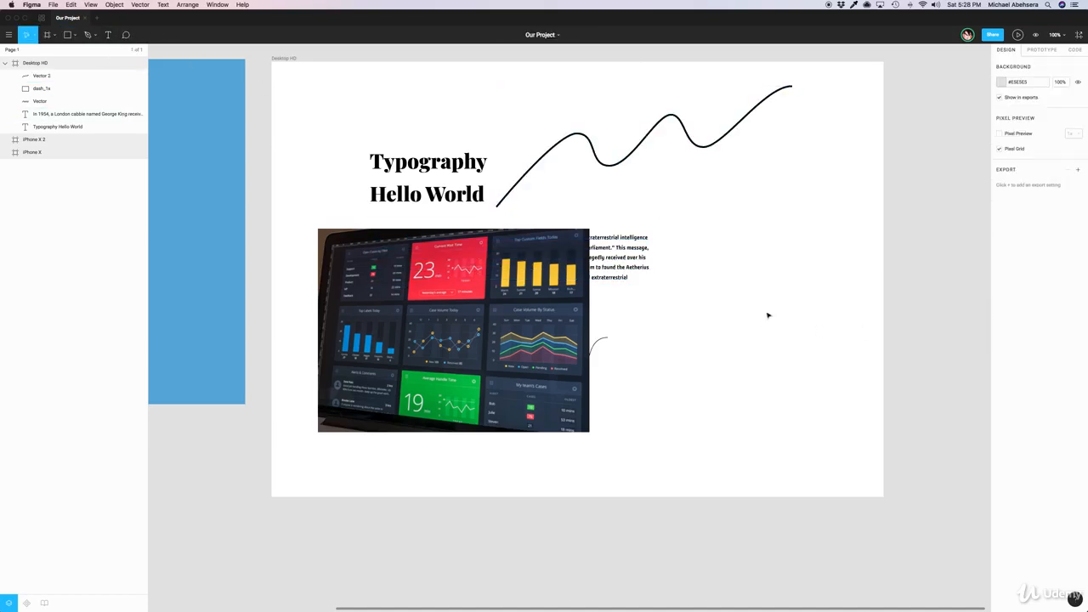
Step: Give the large wave path a round stroke join and a Round cap in the advanced stroke settings
left_click(703, 146)
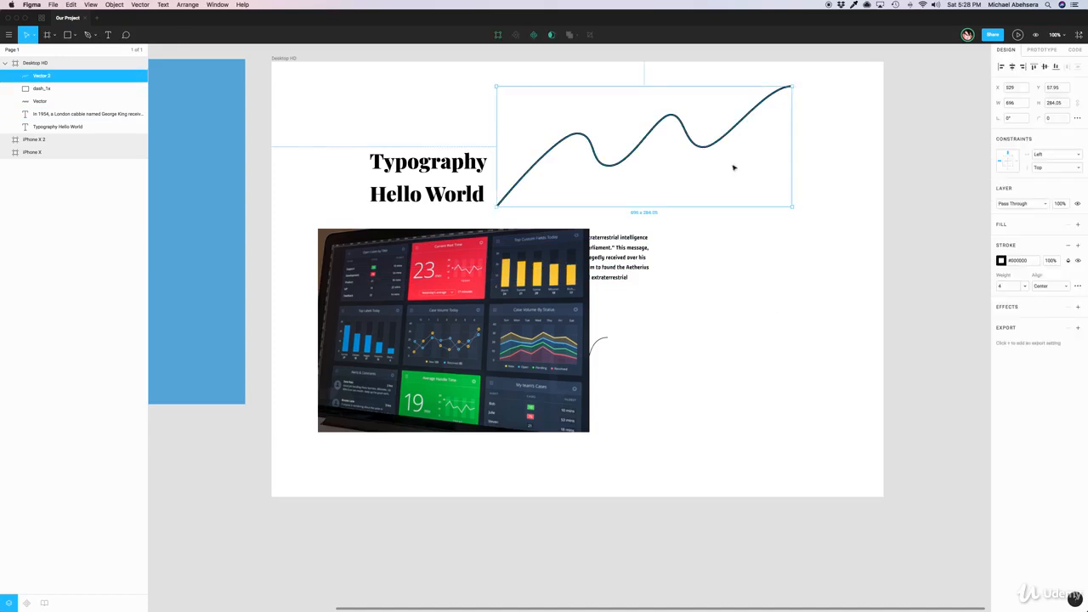
left_click(1066, 285)
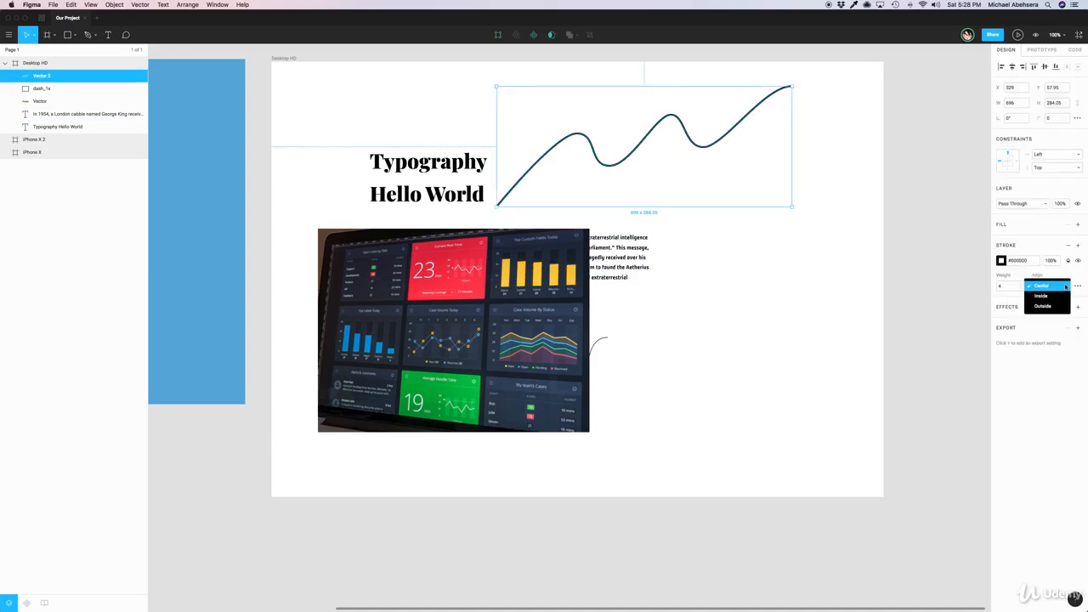
left_click(1066, 285)
left_click(1024, 289)
left_click(1052, 281)
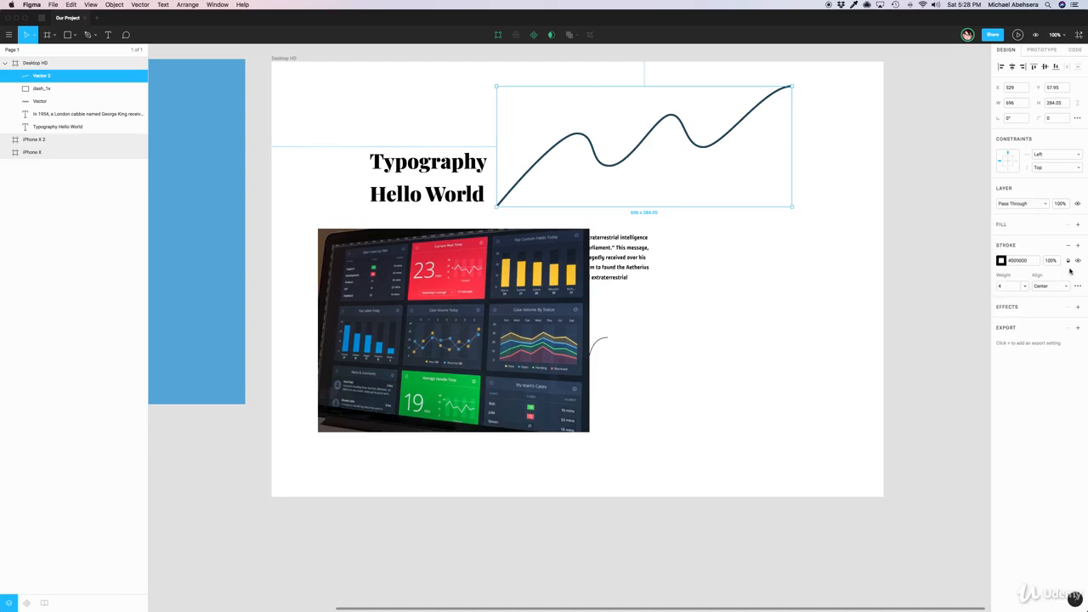
left_click(1076, 285)
left_click(981, 314)
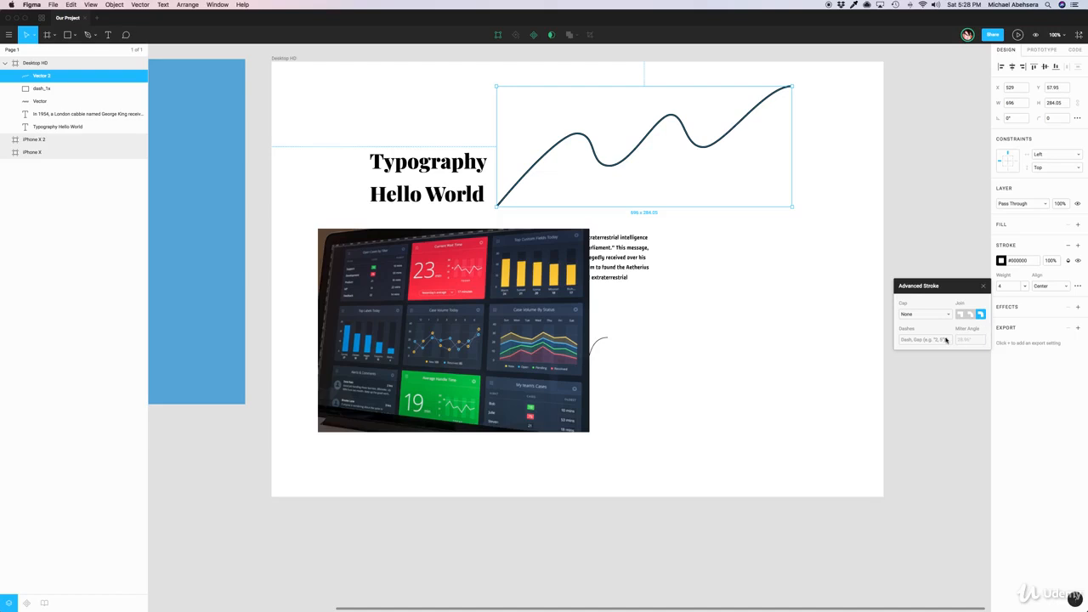
left_click(947, 316)
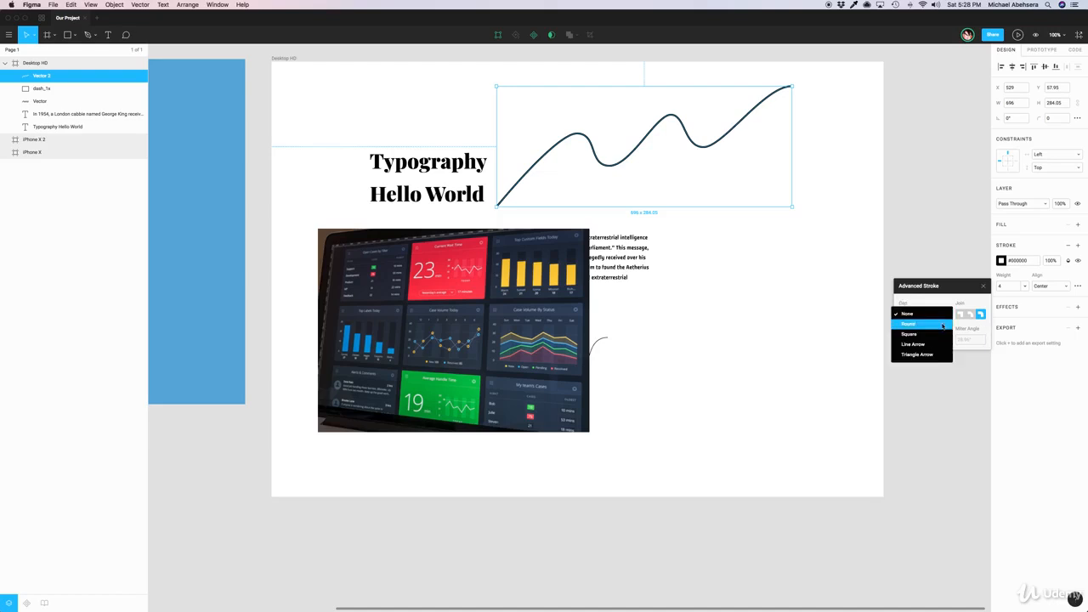
left_click(941, 325)
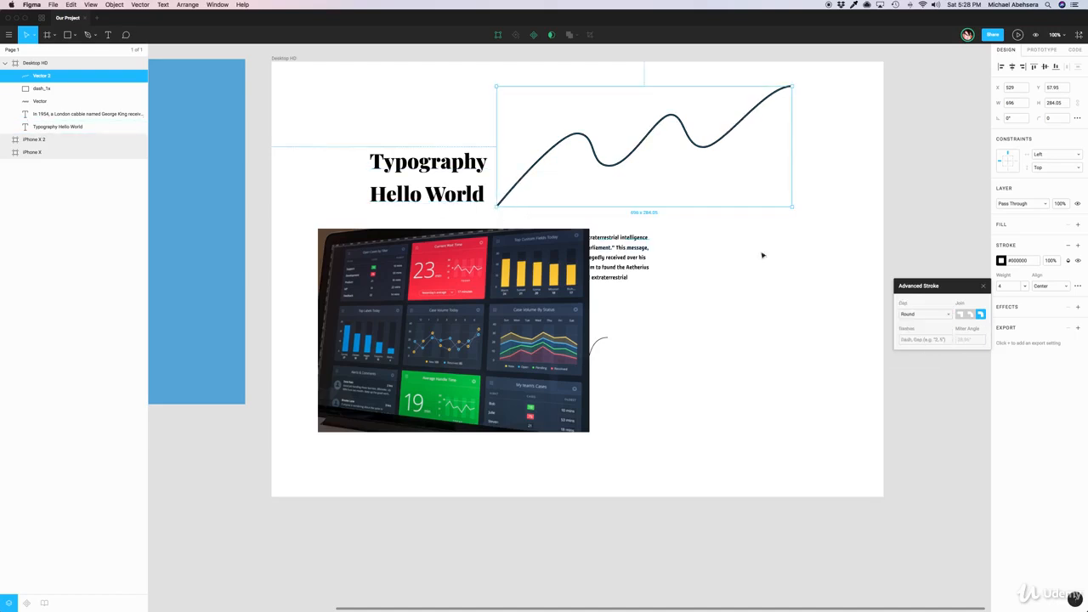
left_click(983, 286)
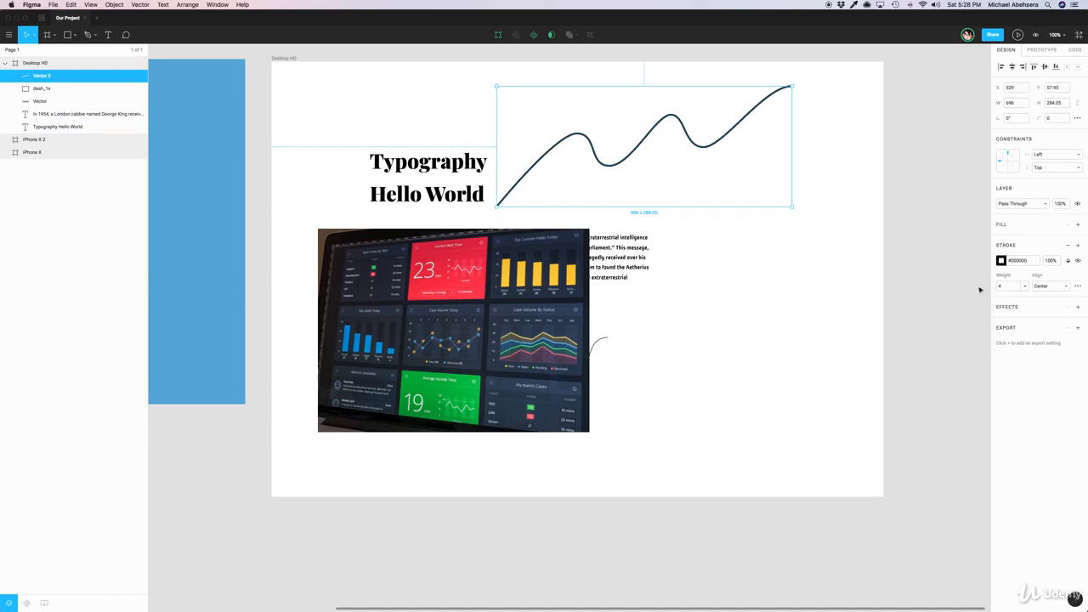
Step: Change the large wave's stroke to a Linear gradient running from its upper end to just beyond its lower start
left_click(744, 248)
left_click(702, 147)
left_click(1001, 261)
left_click(905, 260)
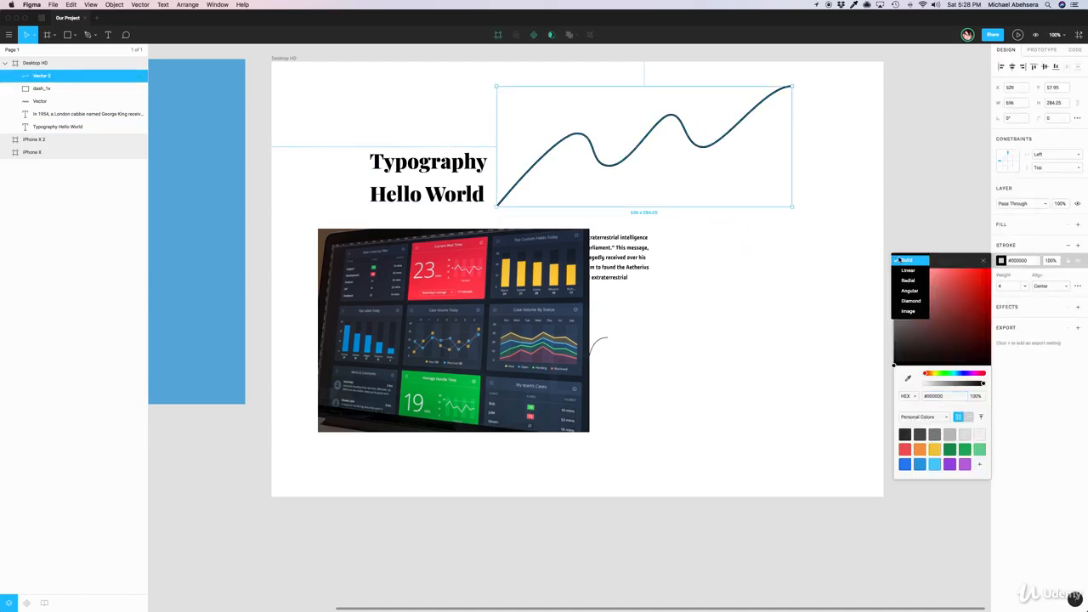
left_click(907, 270)
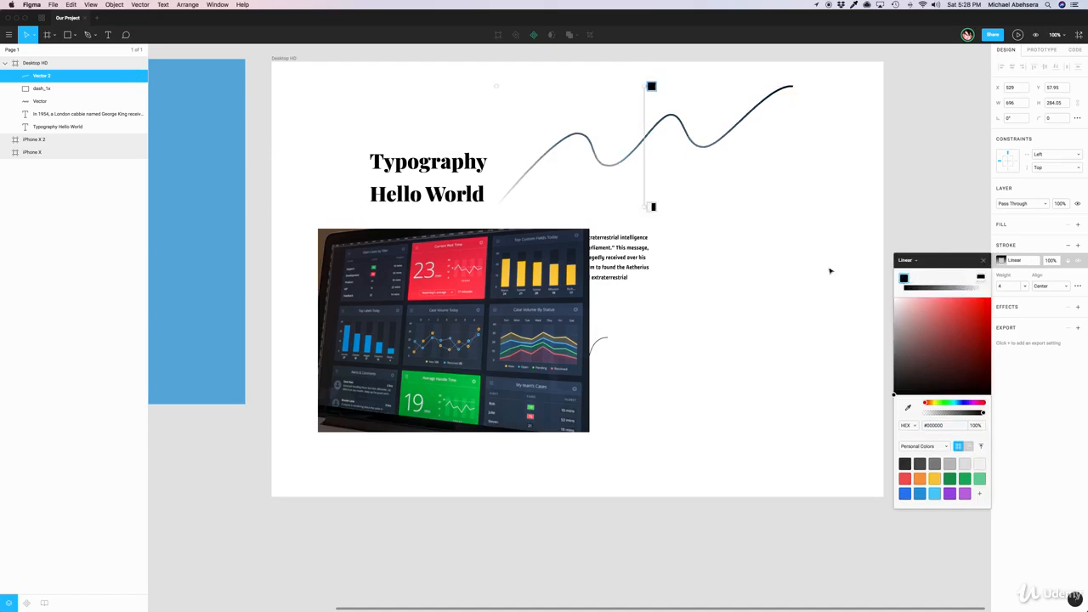
left_click_drag(650, 87, 799, 89)
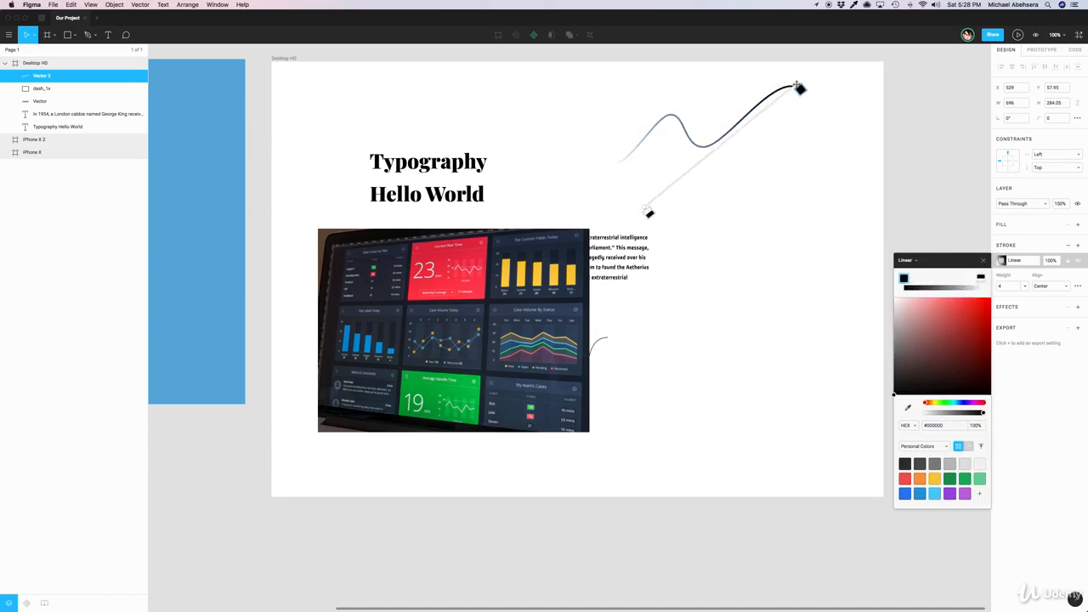
mouse_move(646, 210)
left_mouse_down()
mouse_move(553, 170)
mouse_move(517, 173)
mouse_move(466, 218)
left_mouse_up()
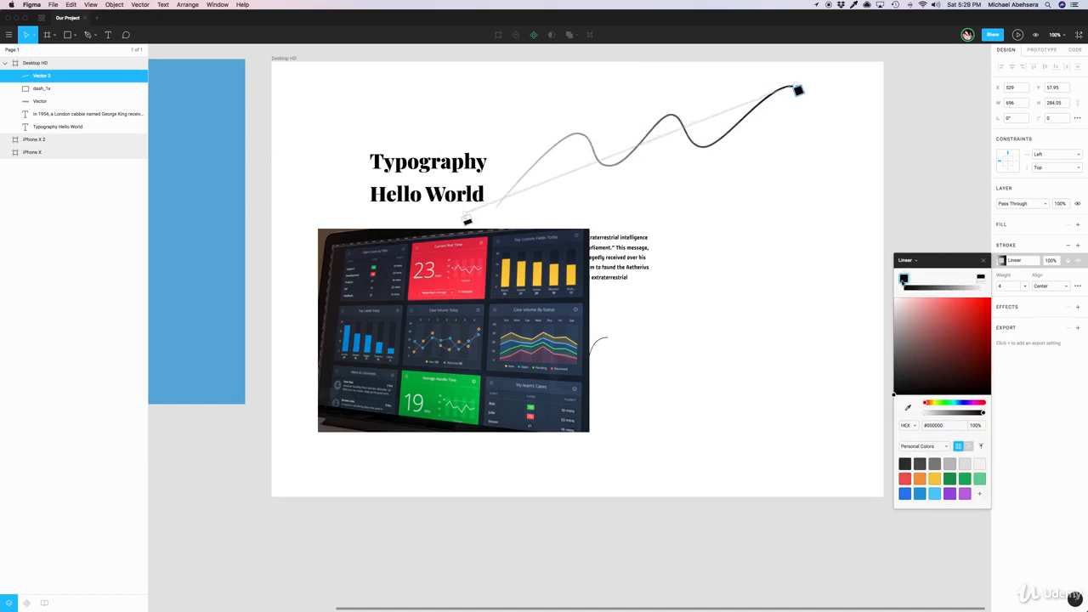
Step: Color the gradient stop at the wave's upper end cyan and make the stop at its lower start fully opaque green
left_click(958, 402)
left_click(982, 306)
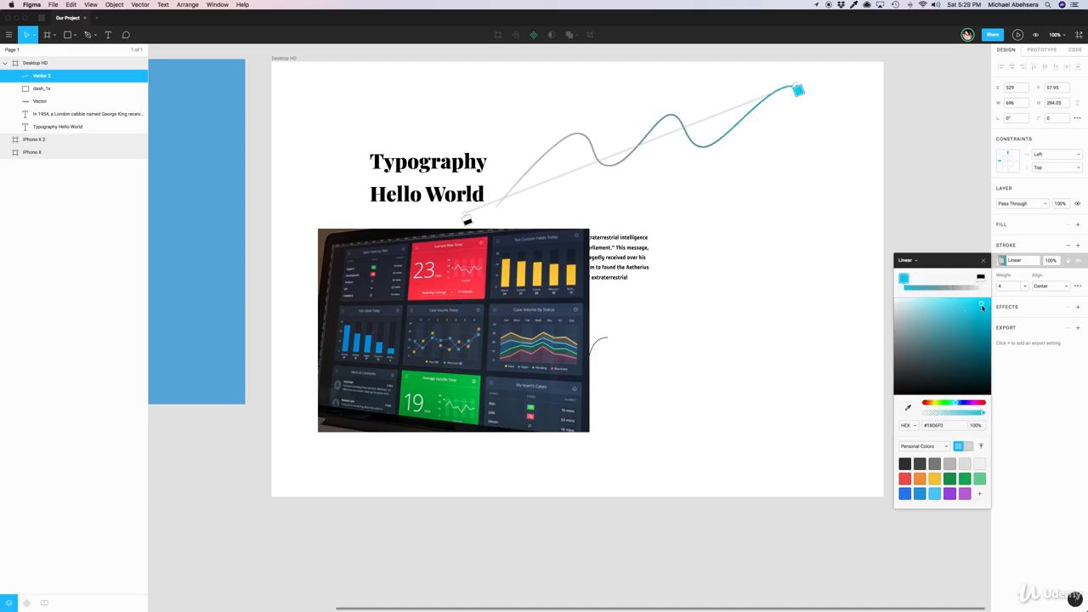
left_click(980, 278)
left_click_drag(926, 412, 983, 412)
left_click(963, 402)
left_click(968, 402)
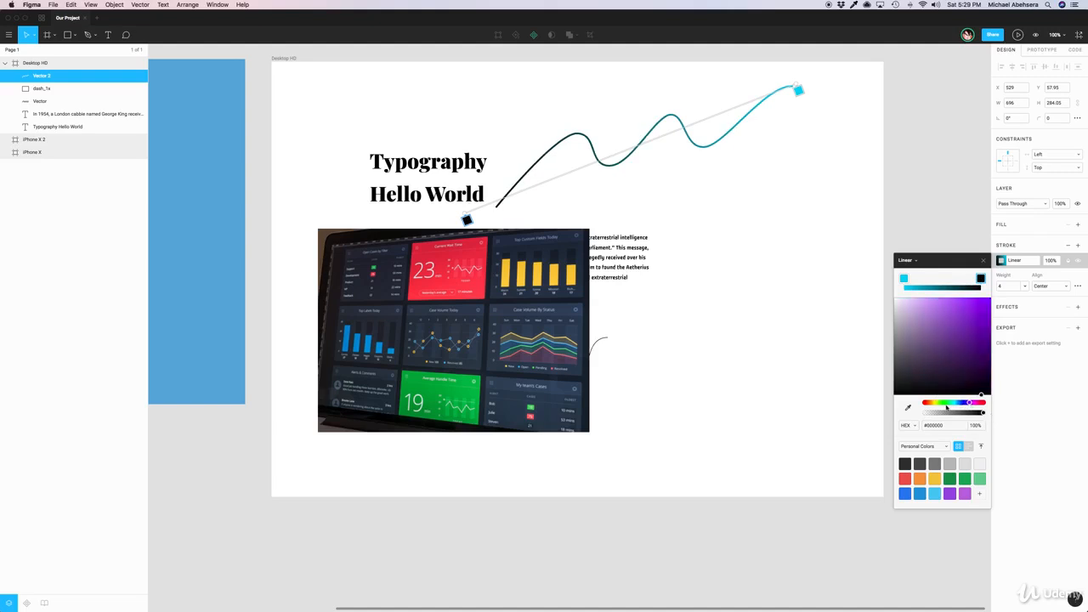
left_click(951, 312)
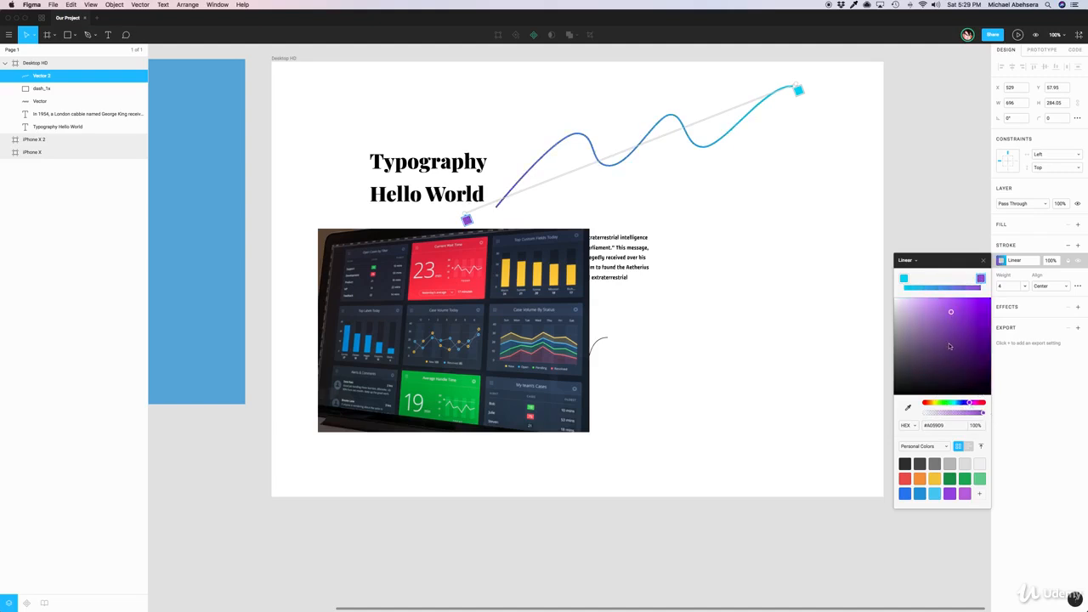
left_click(947, 403)
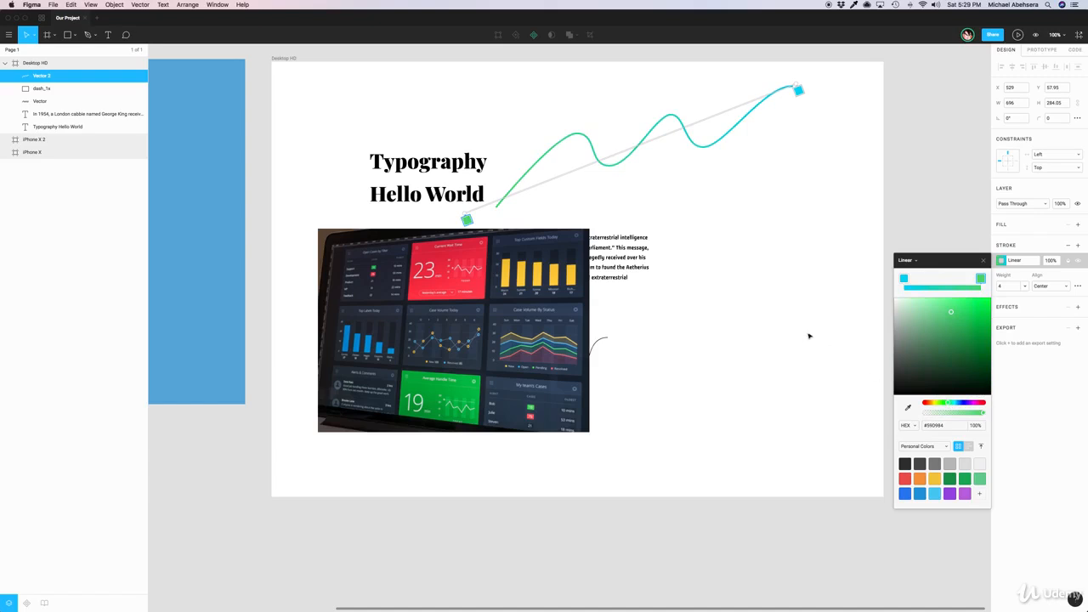
left_click(983, 260)
left_click(745, 245)
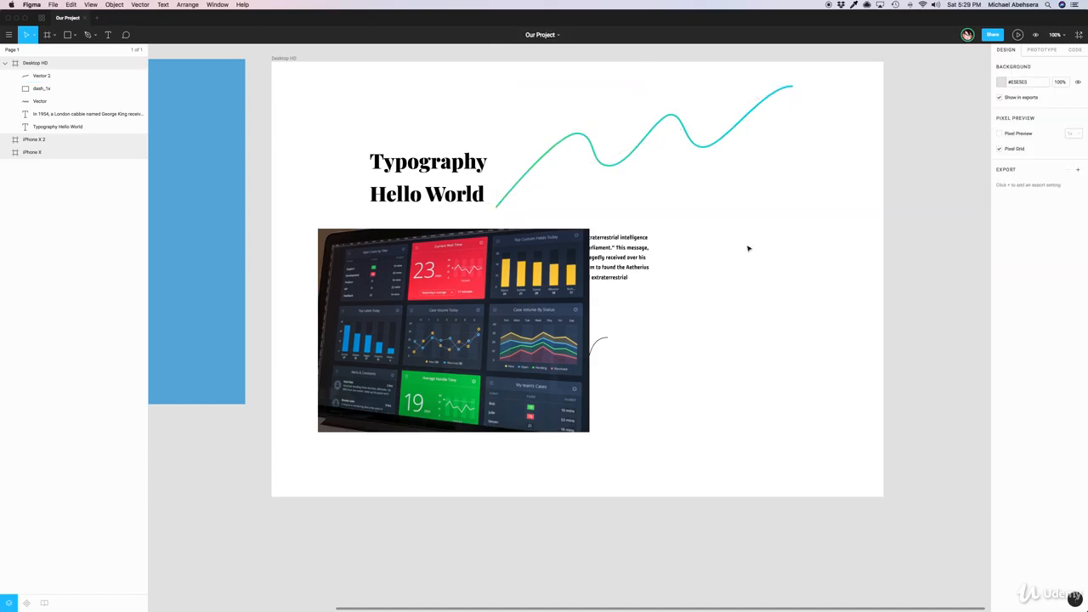
Step: Move the large wave slightly up and to the right, to about X 542, Y 38
left_click(706, 146)
mouse_move(706, 146)
left_mouse_down()
mouse_move(697, 146)
mouse_move(756, 165)
mouse_move(782, 374)
mouse_move(704, 138)
left_mouse_up()
Step: Switch to Chrome, search Google Images for "stock market graph" in a new tab, and preview the Motley Fool ^GSPC chart
key("super+Tab")
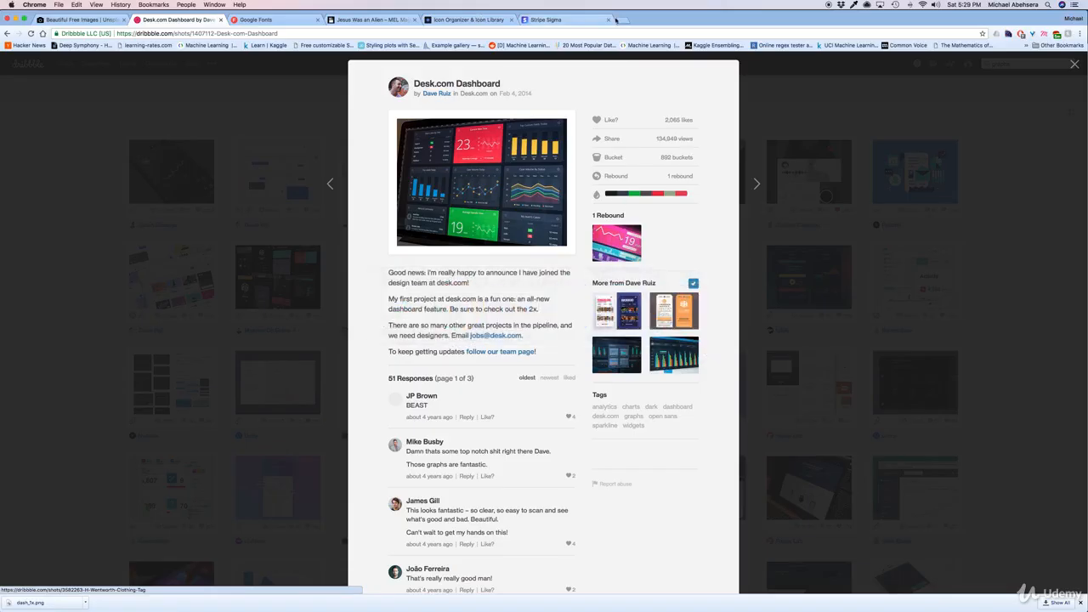
left_click(617, 19)
type("stock")
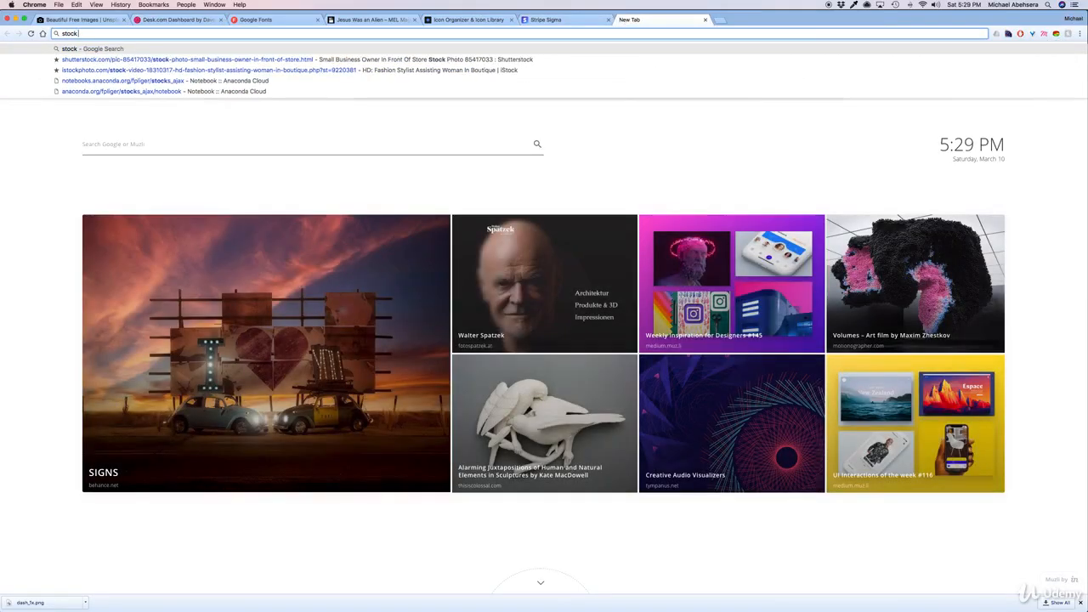
type(" market graph")
key("Return")
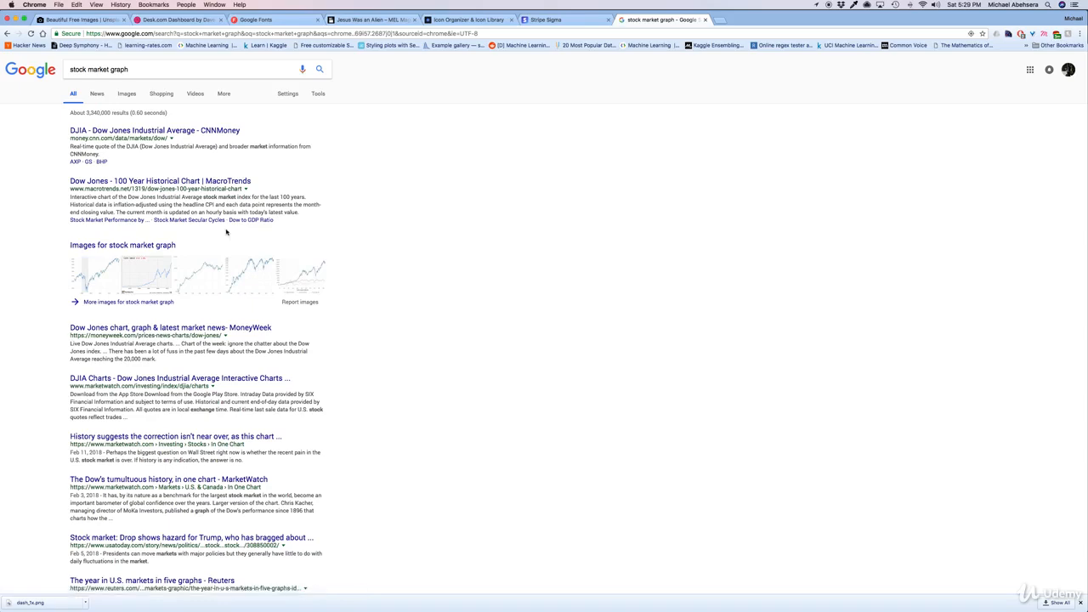
left_click(123, 94)
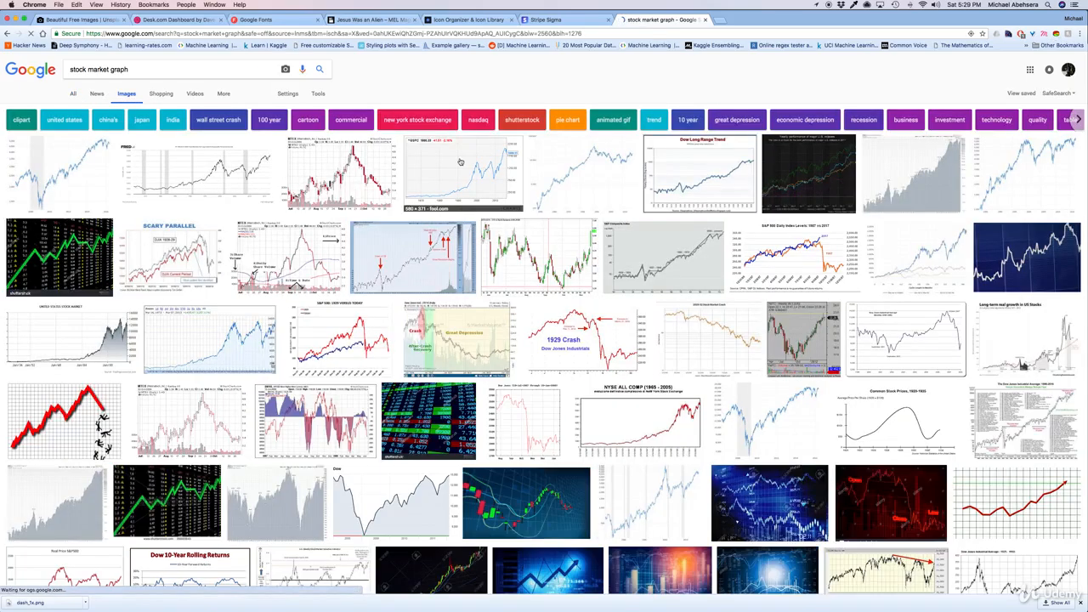
left_click(460, 162)
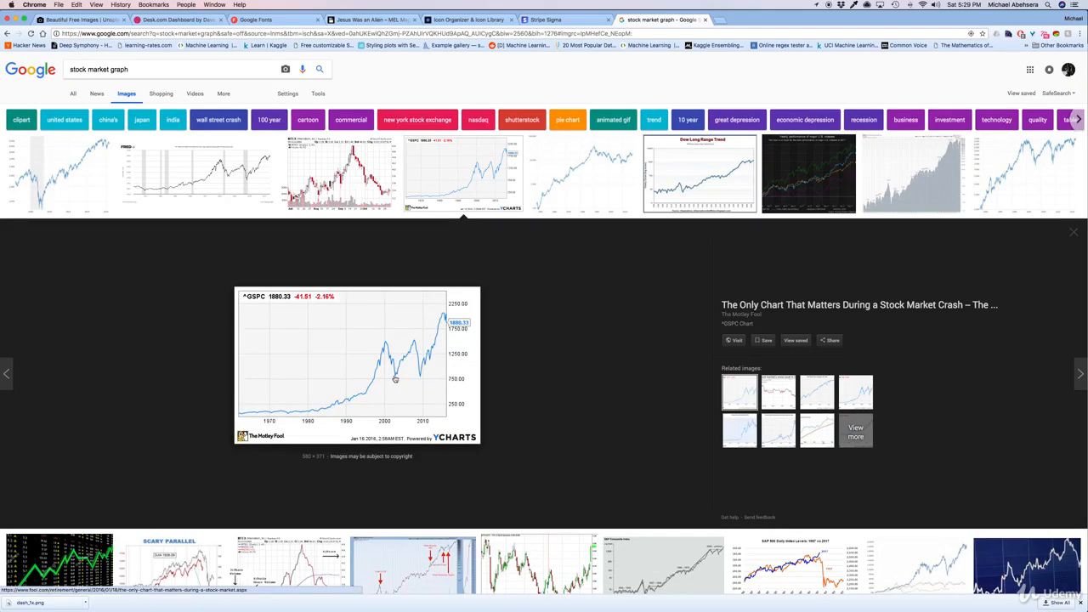
Step: Switch back to Figma and move the dashboard image down and right over the body text, to about X 231, Y 477
mouse_move(580, 595)
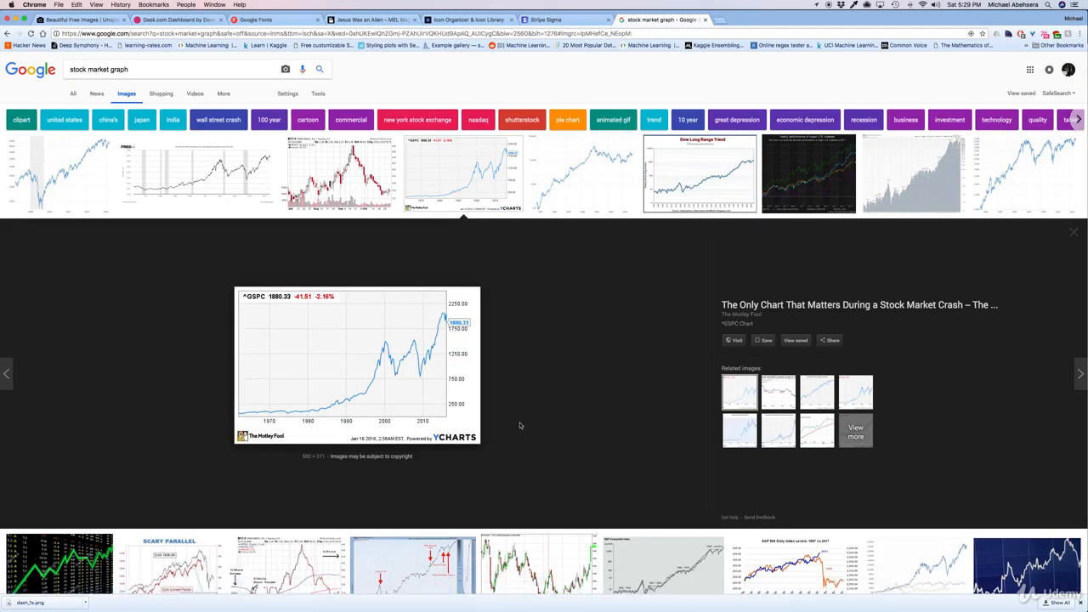
mouse_move(756, 599)
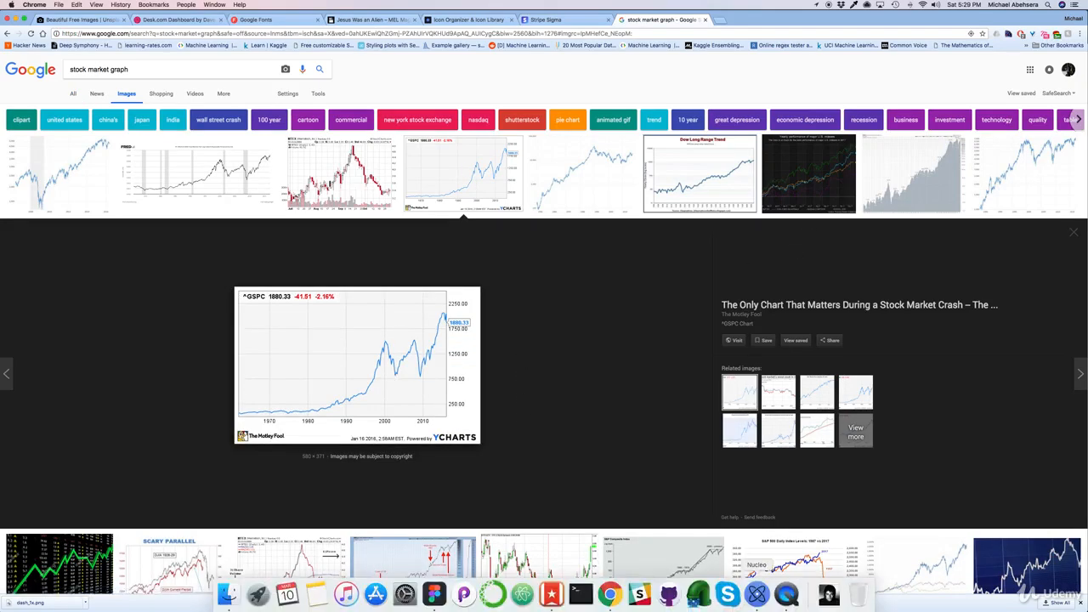
left_click(434, 595)
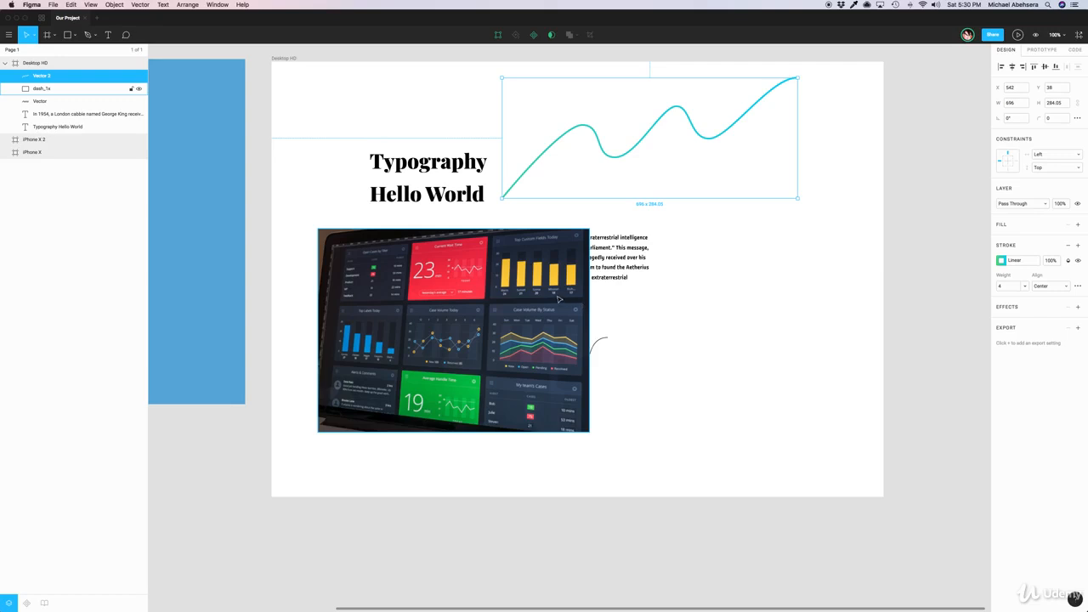
left_click_drag(561, 300, 612, 338)
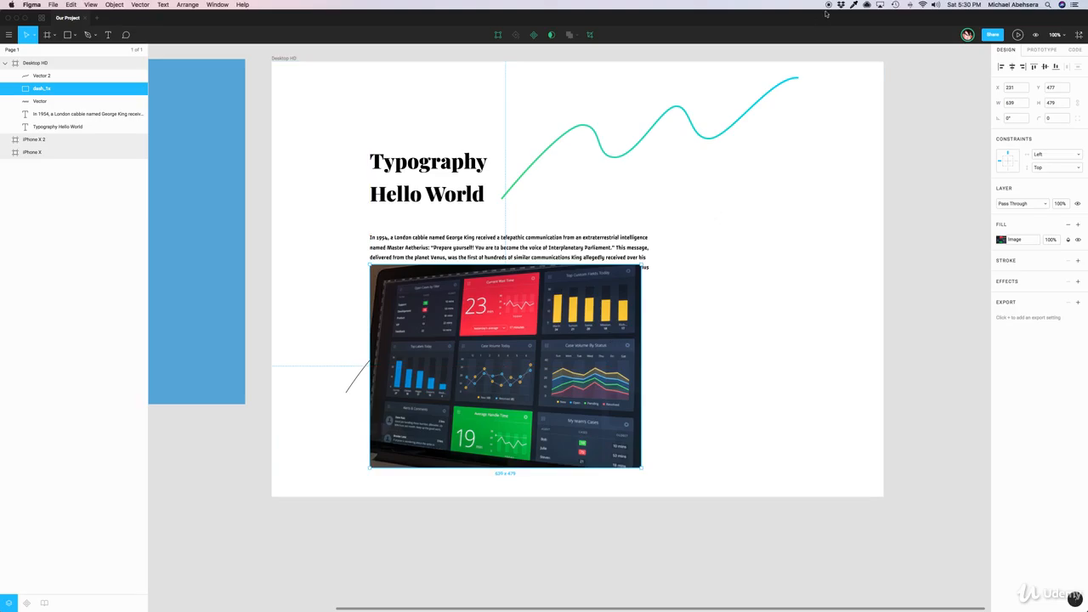